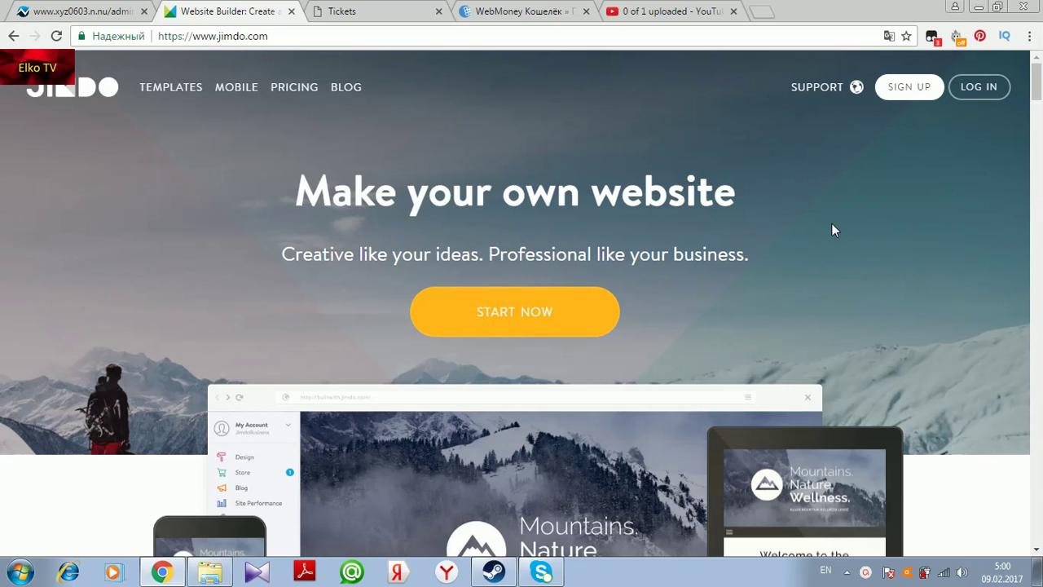
Browse the jimdo.com home page before starting a new site.
left_click(278, 36)
left_click(302, 35)
scroll(627, 122, "down", 4)
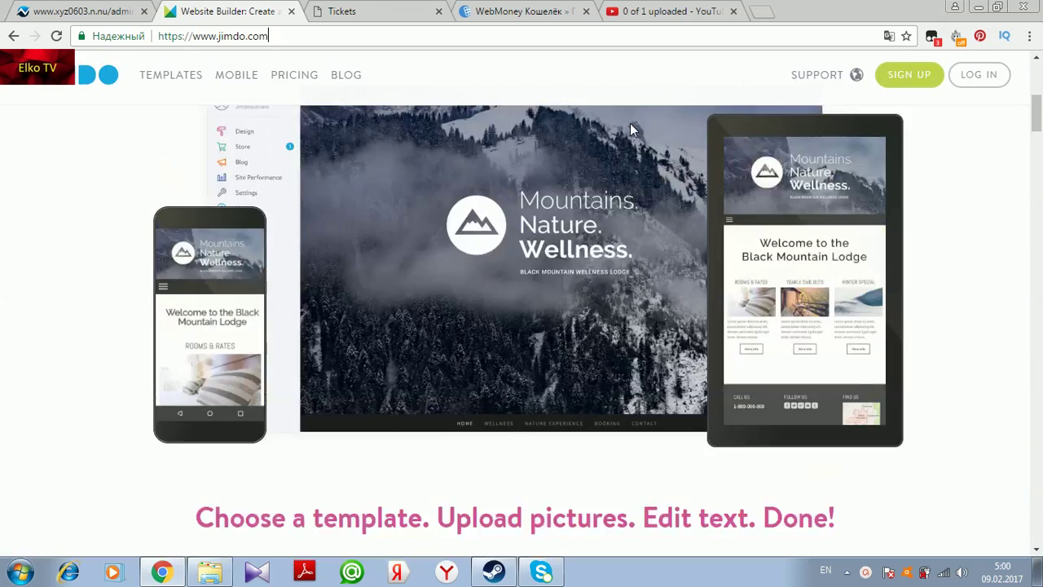
scroll(632, 126, "up", 4)
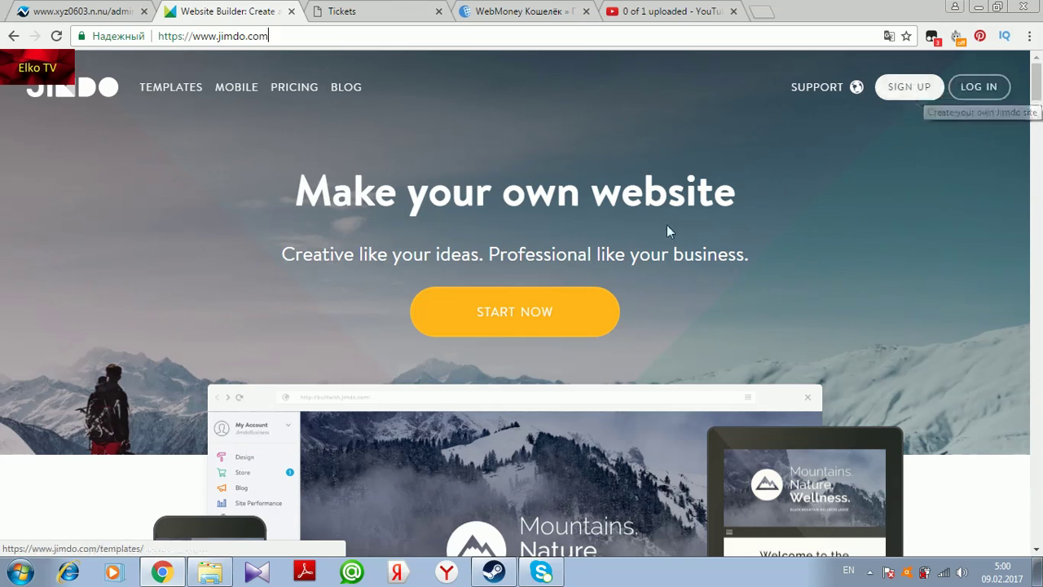
scroll(750, 194, "down", 1)
scroll(750, 189, "down", 1)
scroll(749, 187, "up", 2)
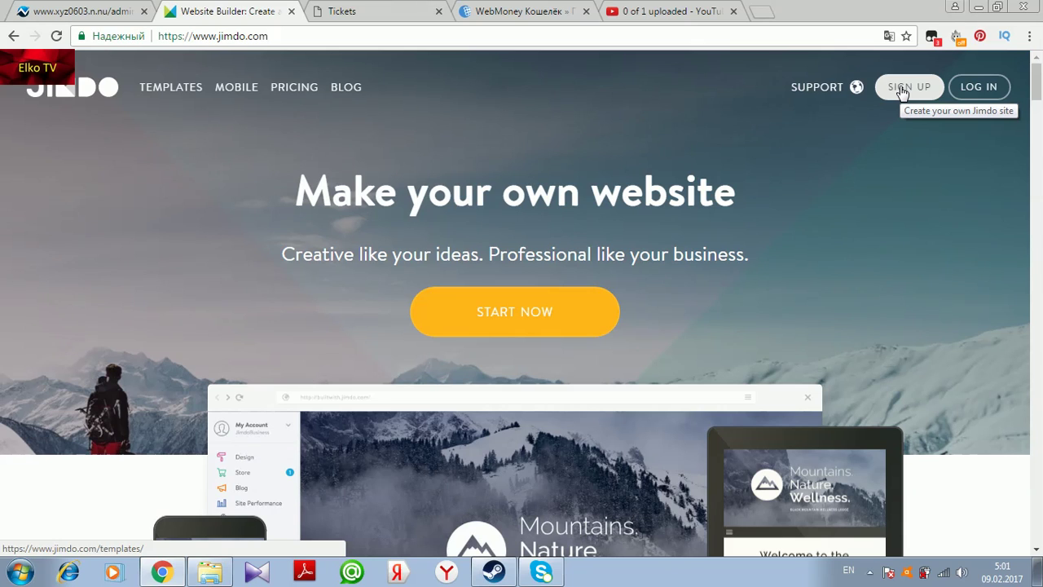
left_click(923, 88)
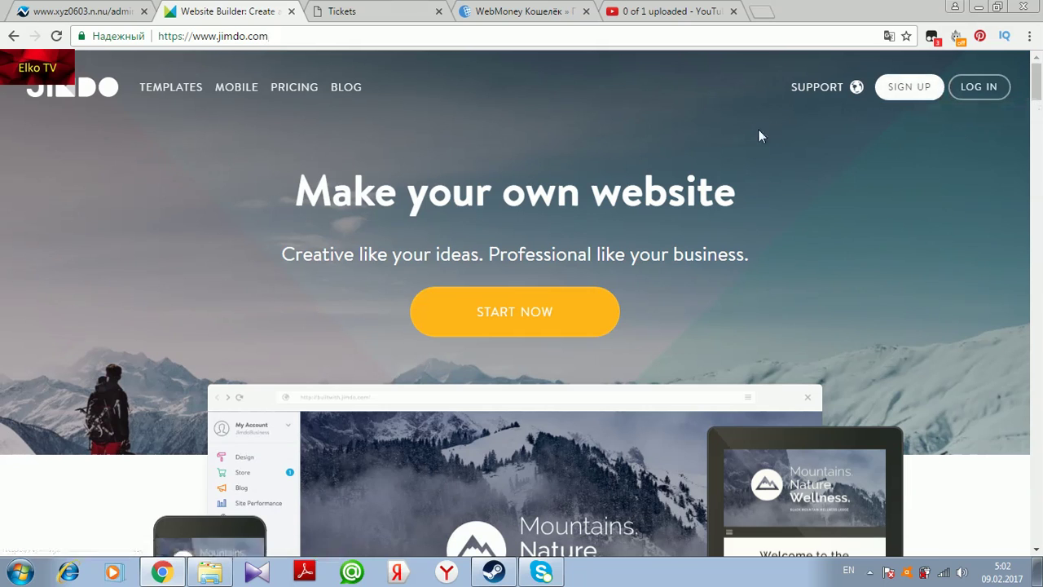
scroll(758, 132, "down", 2)
scroll(758, 132, "up", 3)
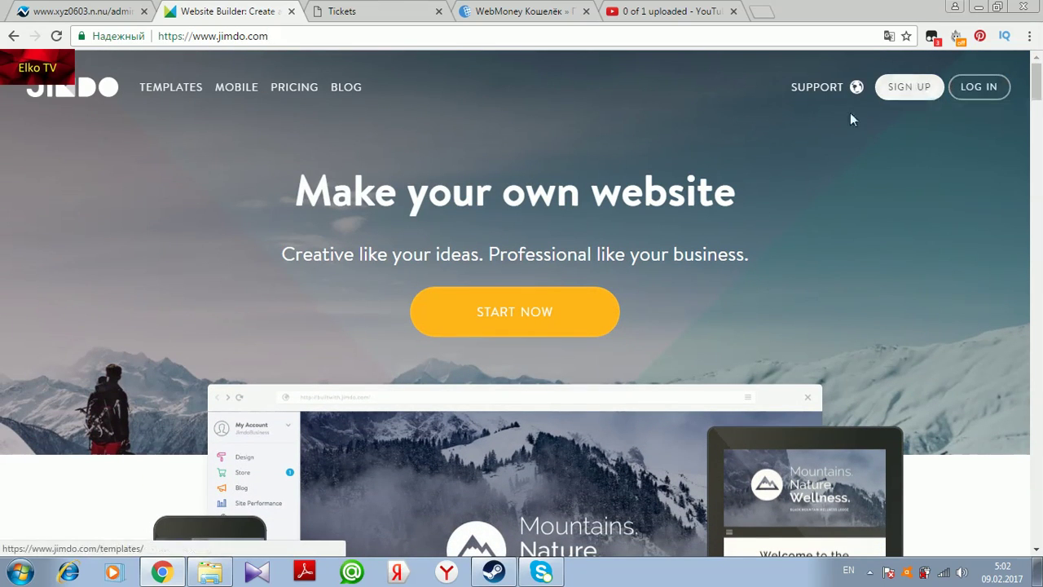
In the template gallery, preview the Barcelona template and choose the Dubai template.
left_click(912, 91)
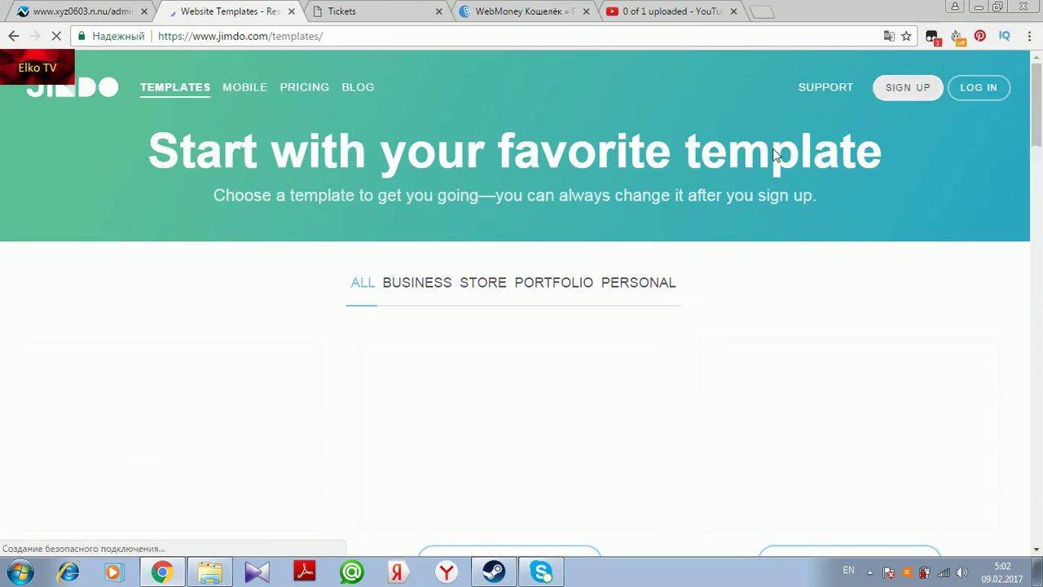
scroll(546, 277, "down", 3)
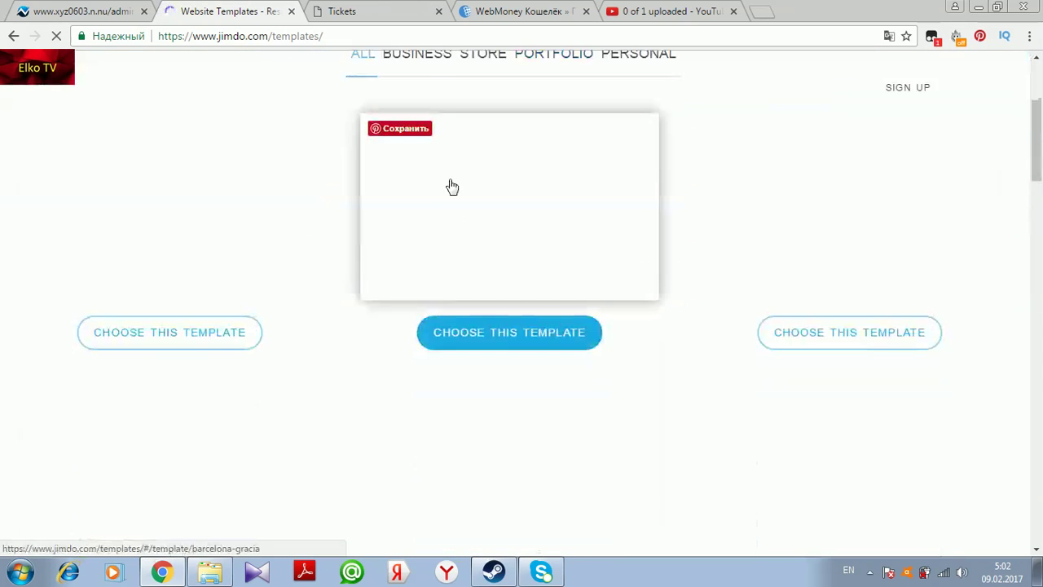
left_click(461, 162)
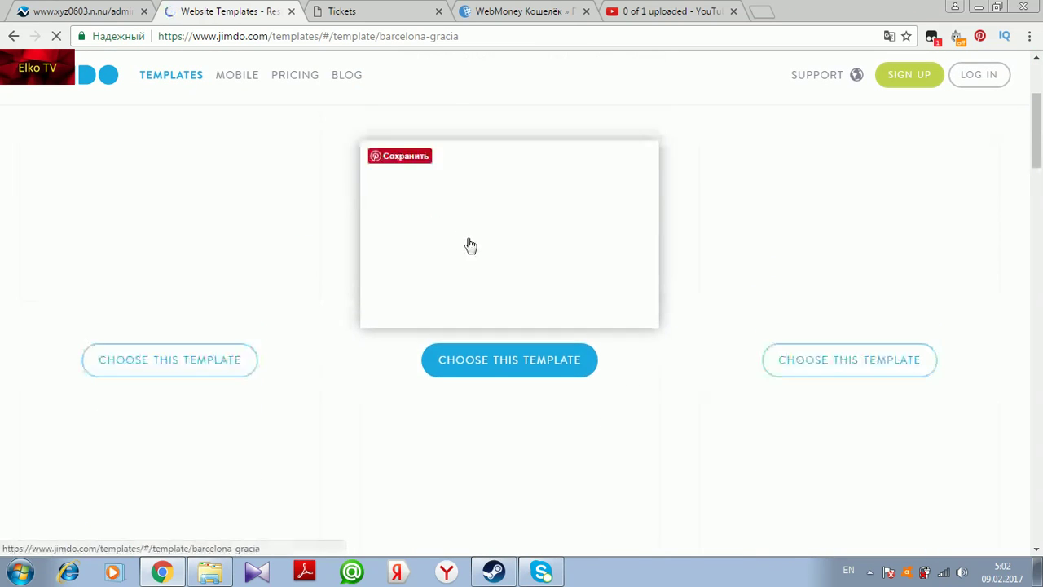
scroll(491, 235, "down", 4)
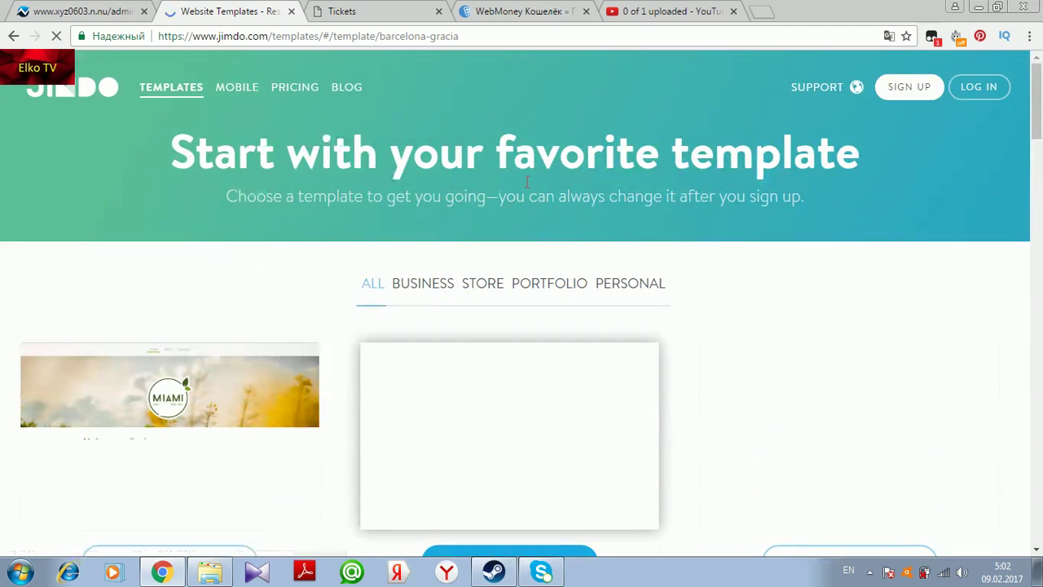
scroll(527, 184, "down", 2)
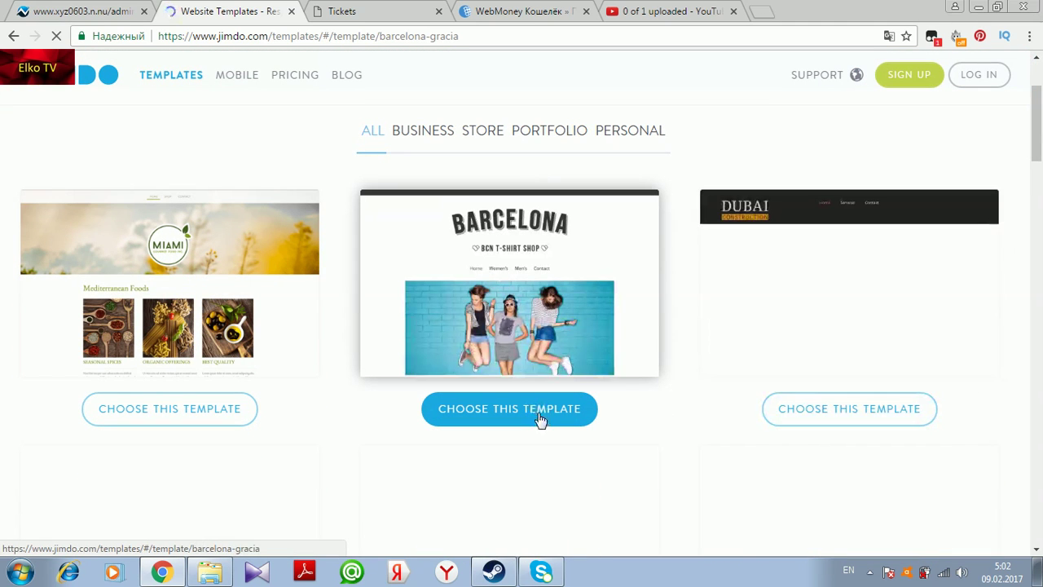
left_click(848, 399)
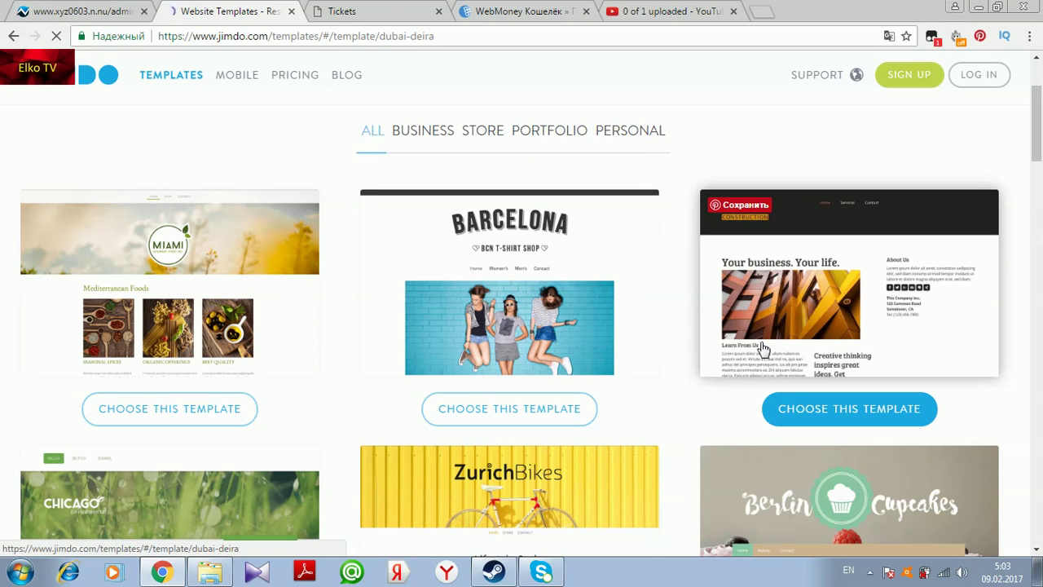
scroll(814, 352, "down", 3)
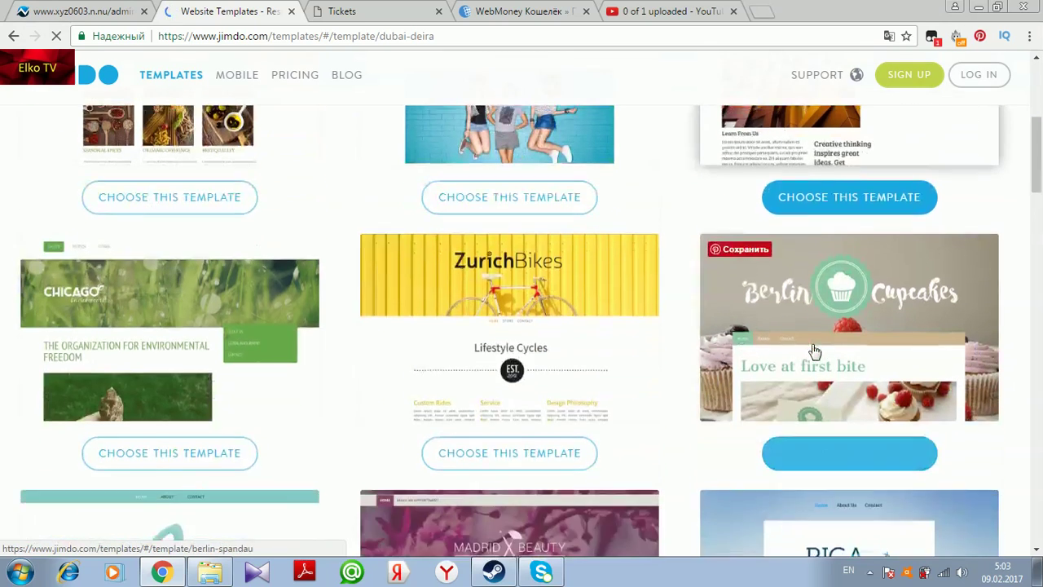
scroll(815, 351, "up", 2)
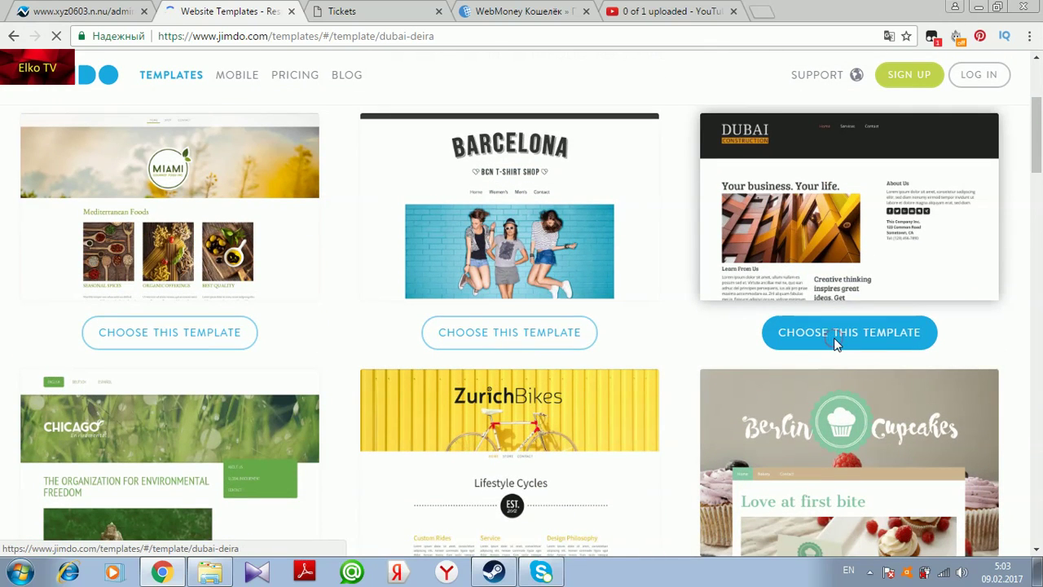
Open the Dubai template's start page and begin a free website from it.
left_click(883, 328)
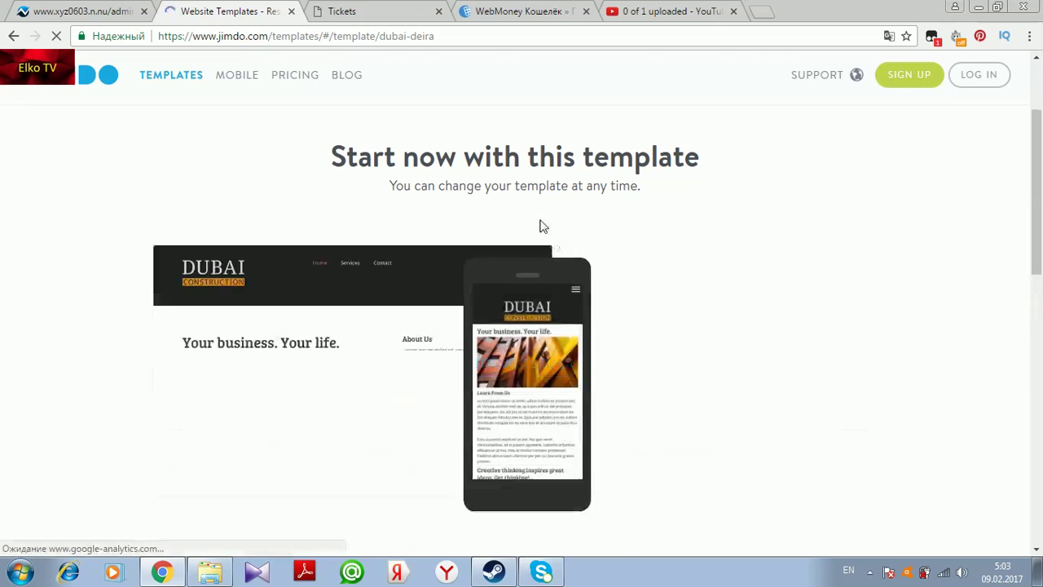
scroll(575, 207, "down", 5)
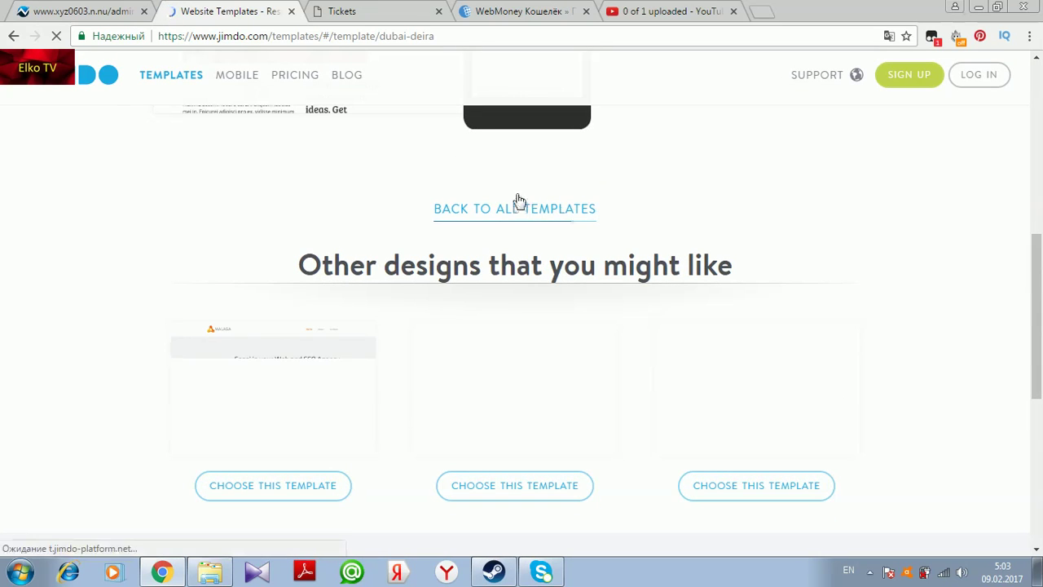
scroll(562, 239, "down", 2)
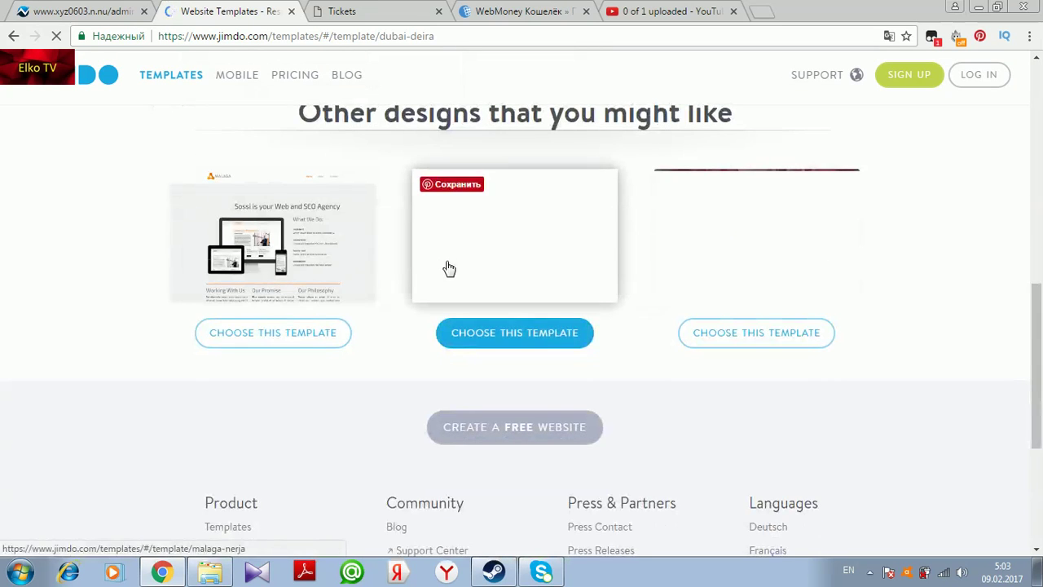
scroll(448, 269, "down", 2)
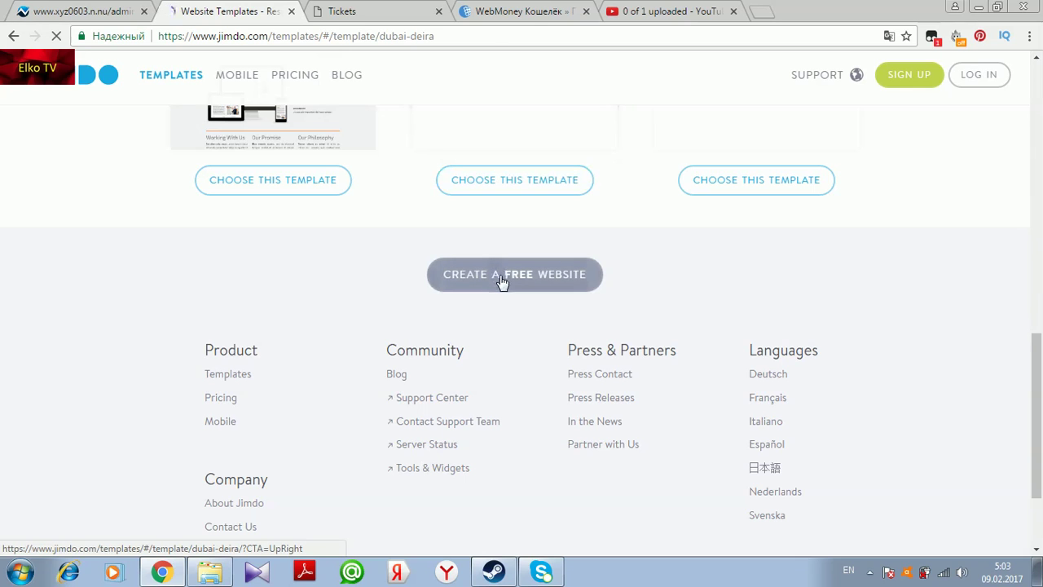
left_click(502, 280)
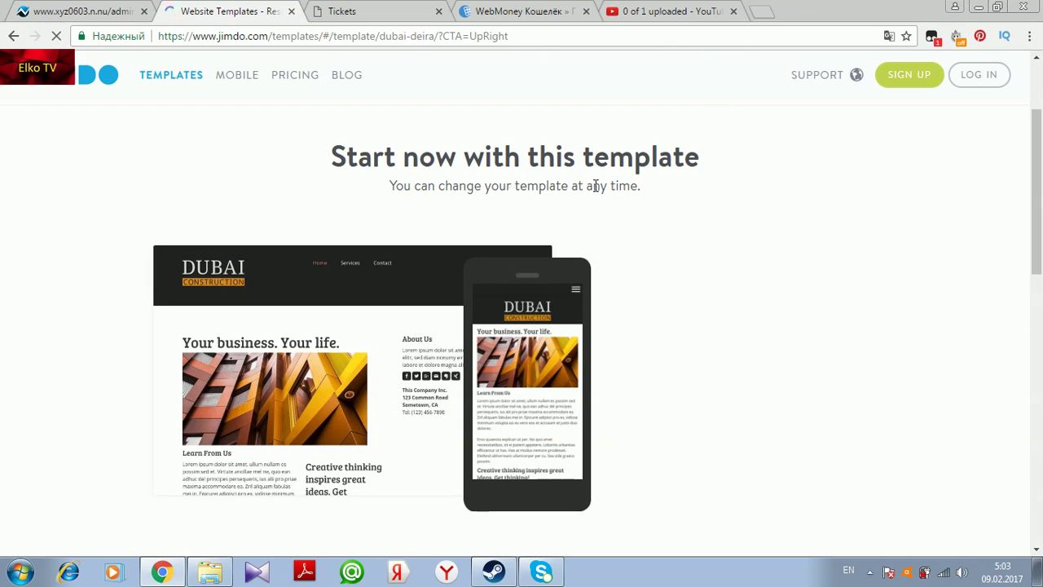
Switch to the Malaga agency template and bring up its sign-up page.
scroll(600, 178, "down", 7)
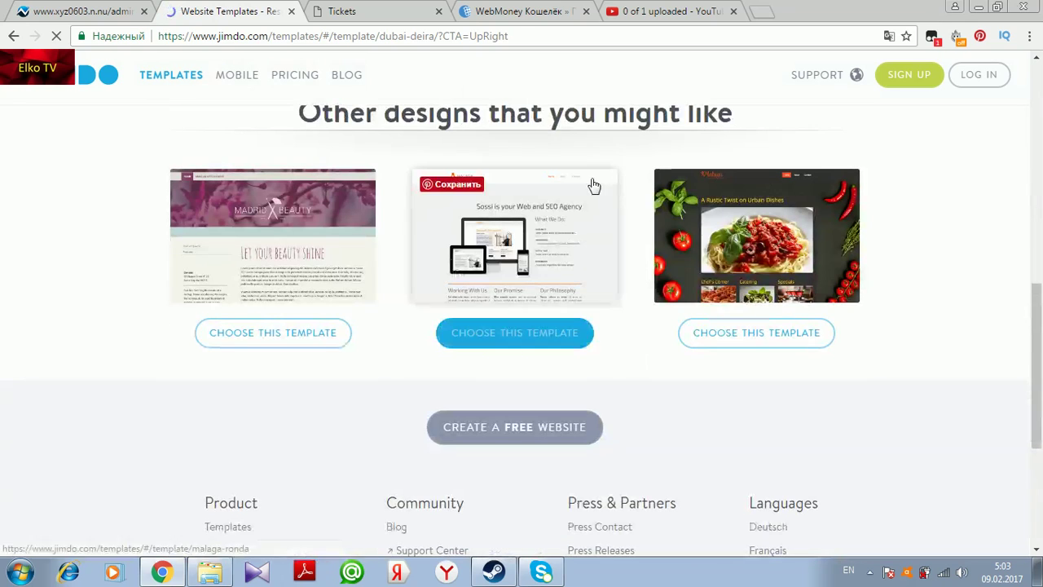
left_click(531, 342)
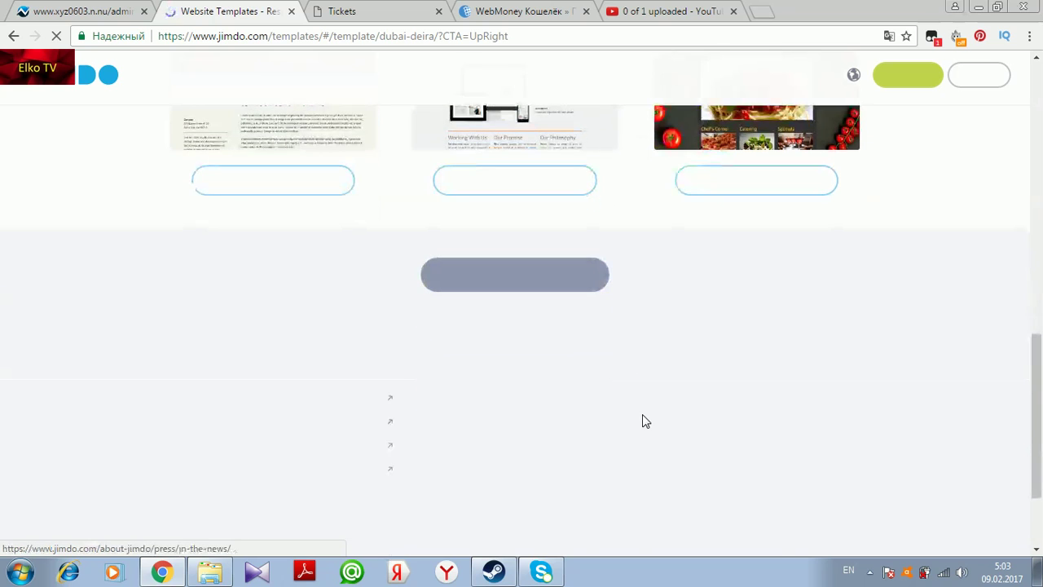
scroll(644, 421, "down", 1)
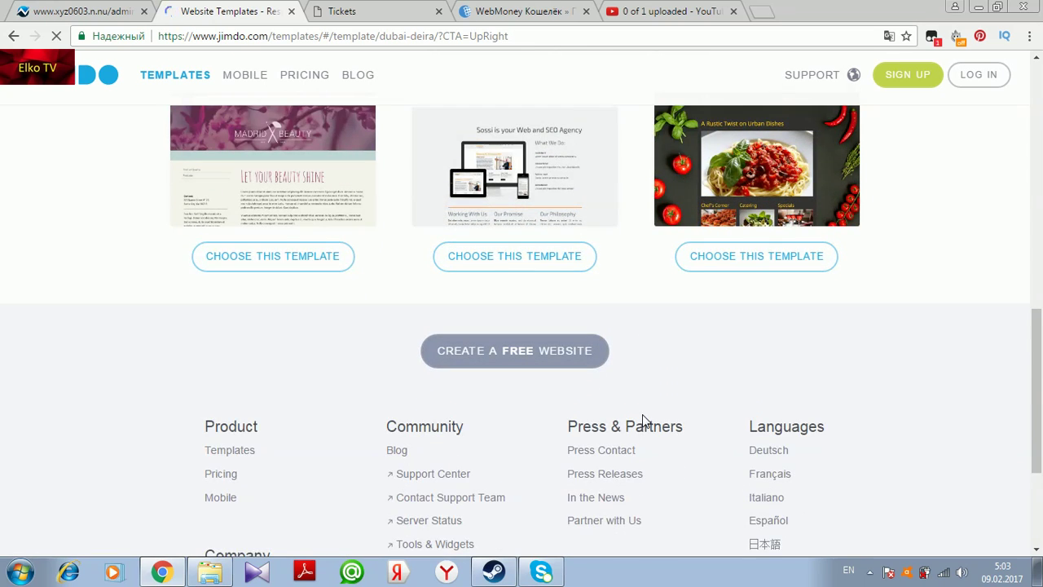
scroll(643, 421, "down", 3)
scroll(642, 421, "up", 4)
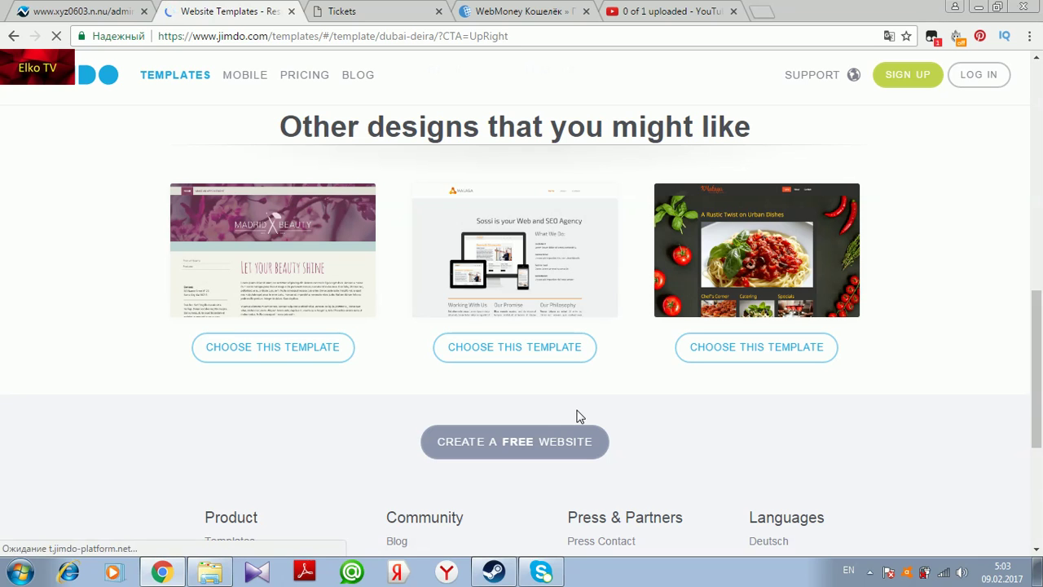
scroll(538, 259, "up", 3)
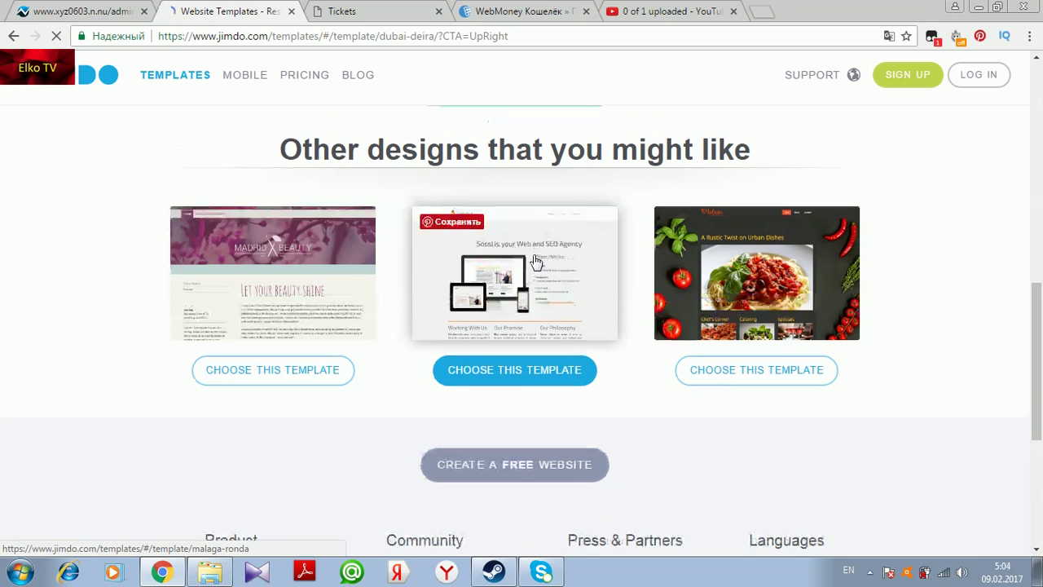
scroll(531, 258, "up", 6)
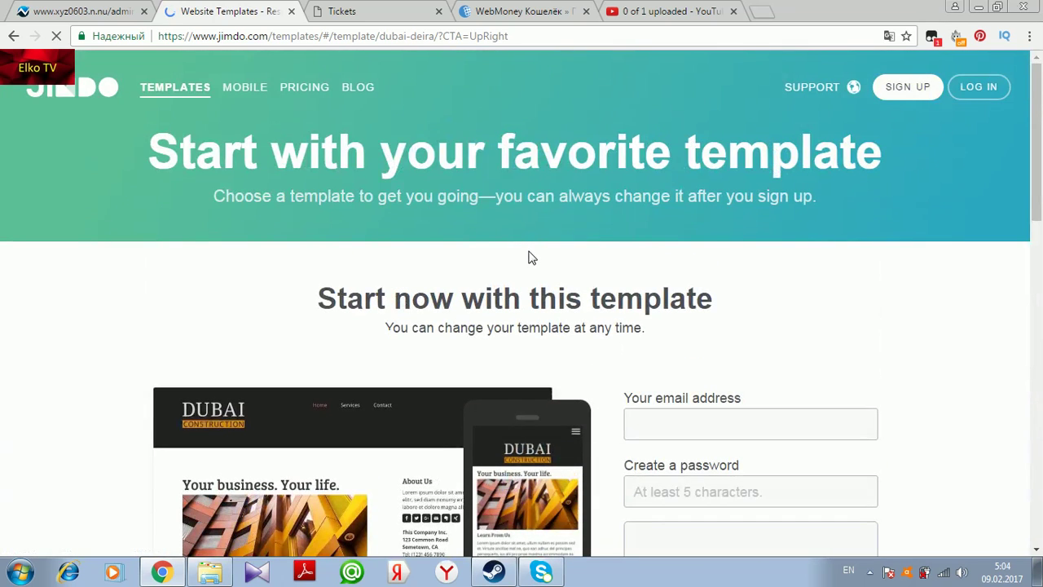
scroll(528, 258, "down", 10)
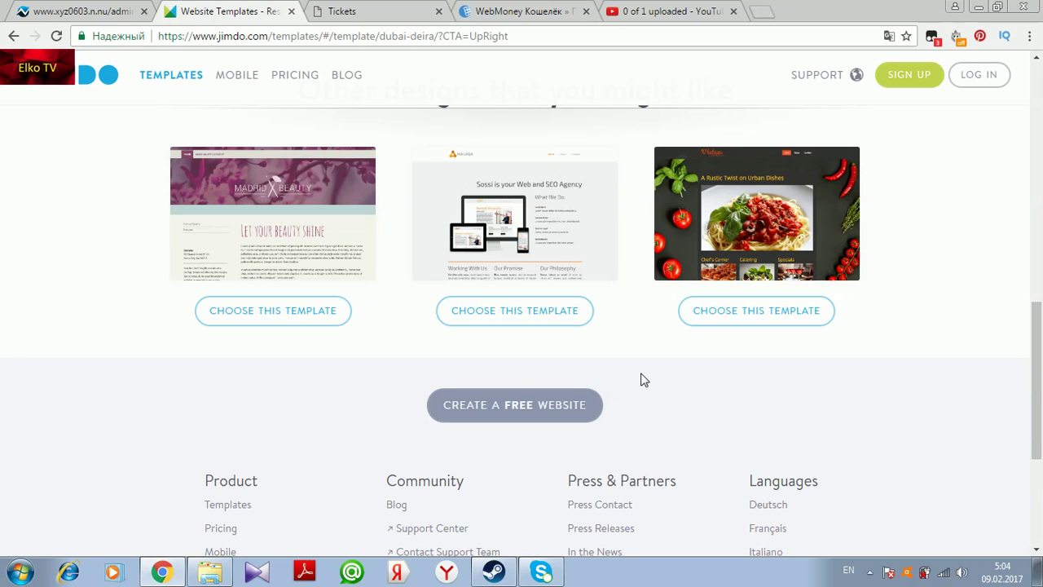
scroll(640, 377, "up", 1)
scroll(641, 377, "down", 1)
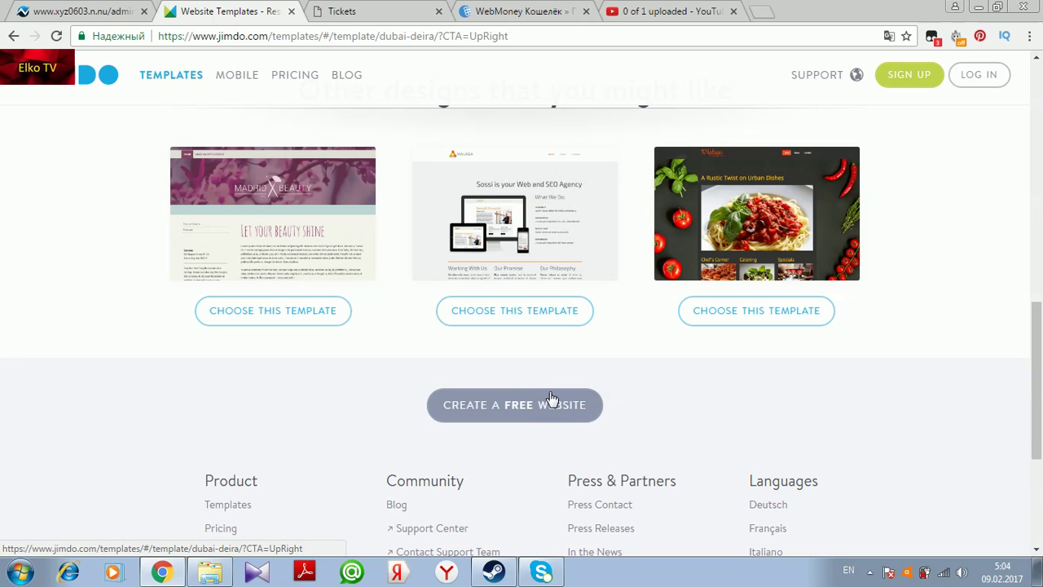
left_click(536, 310)
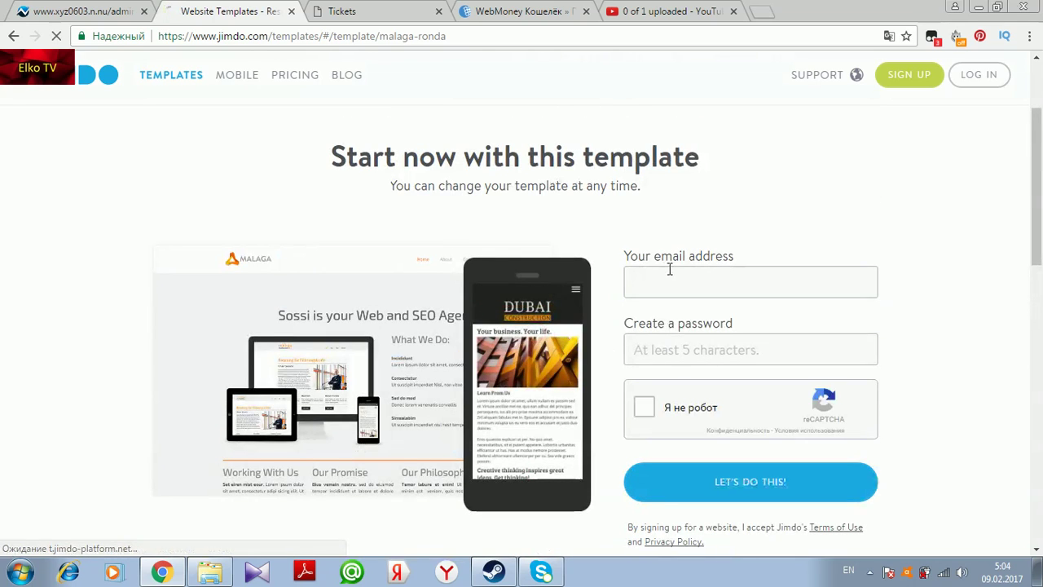
Enter the saved e-mail address and a password, and tick 'I'm not a robot'.
left_click(682, 280)
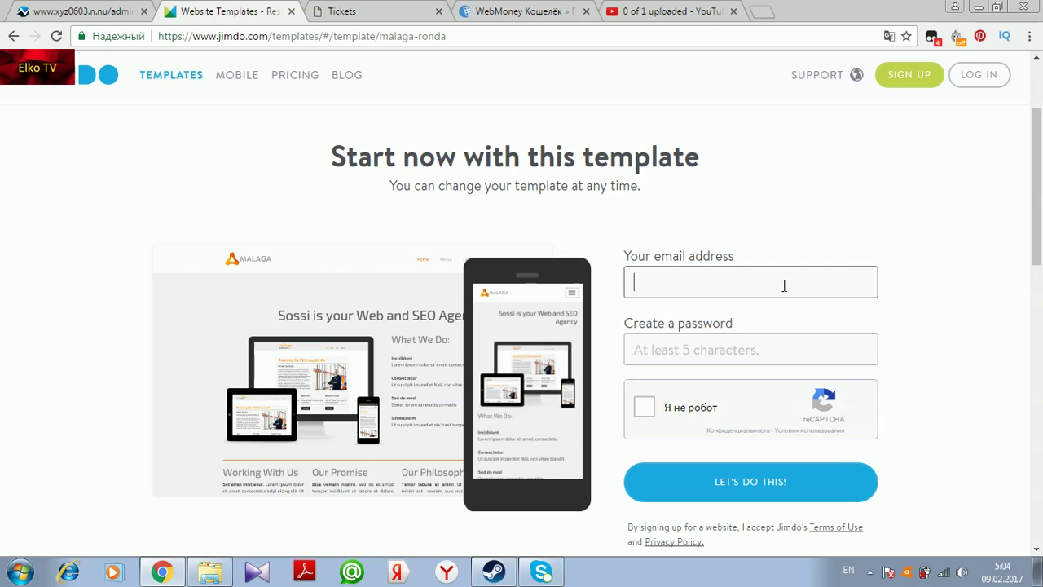
type("elk")
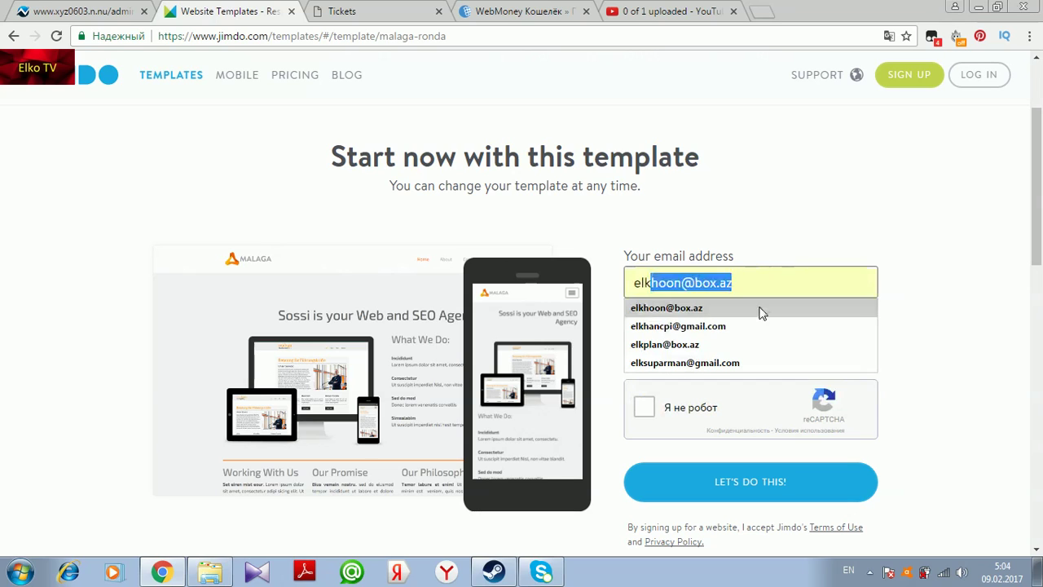
left_click(759, 307)
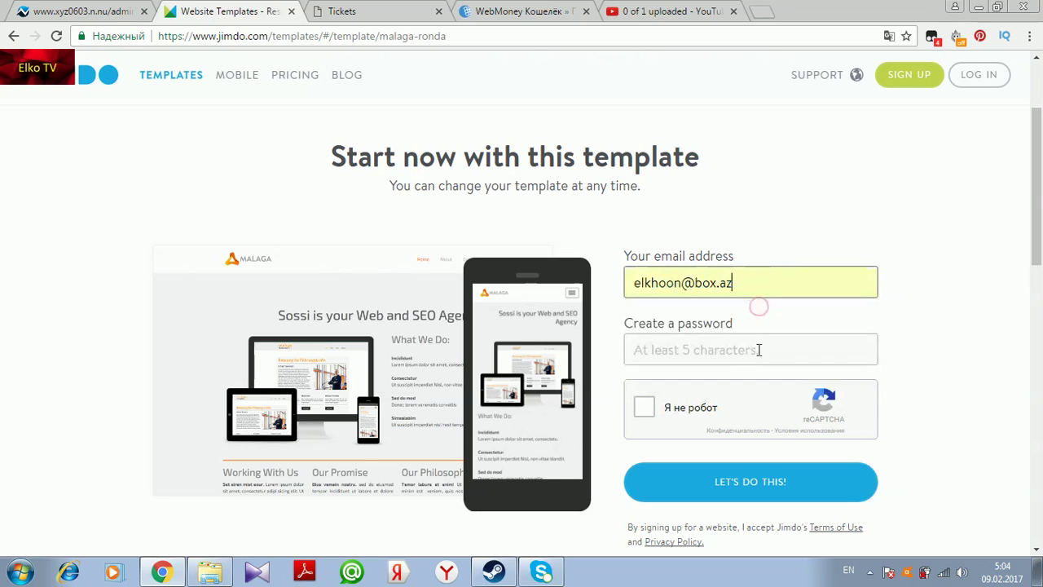
left_click(759, 351)
type("**")
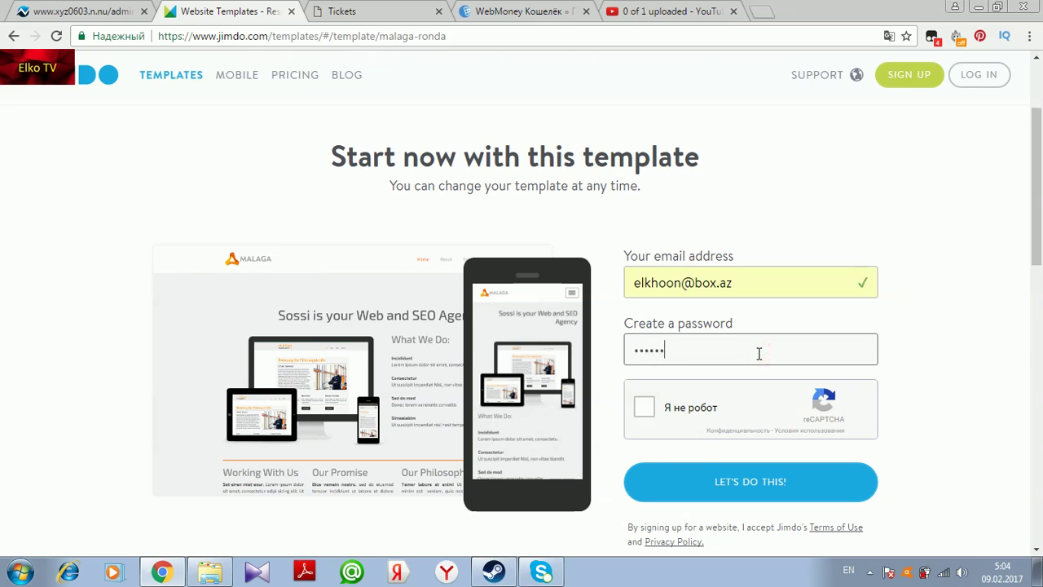
left_click(644, 406)
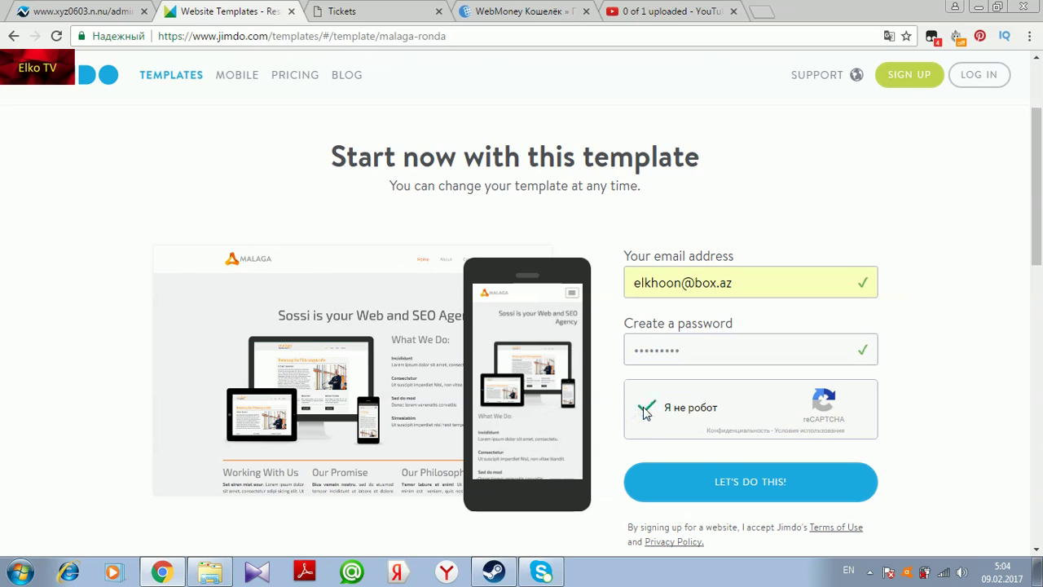
Submit the sign-up and claim the free xyz0603.jimdo.com subdomain, declining Chrome's password save.
left_click(737, 482)
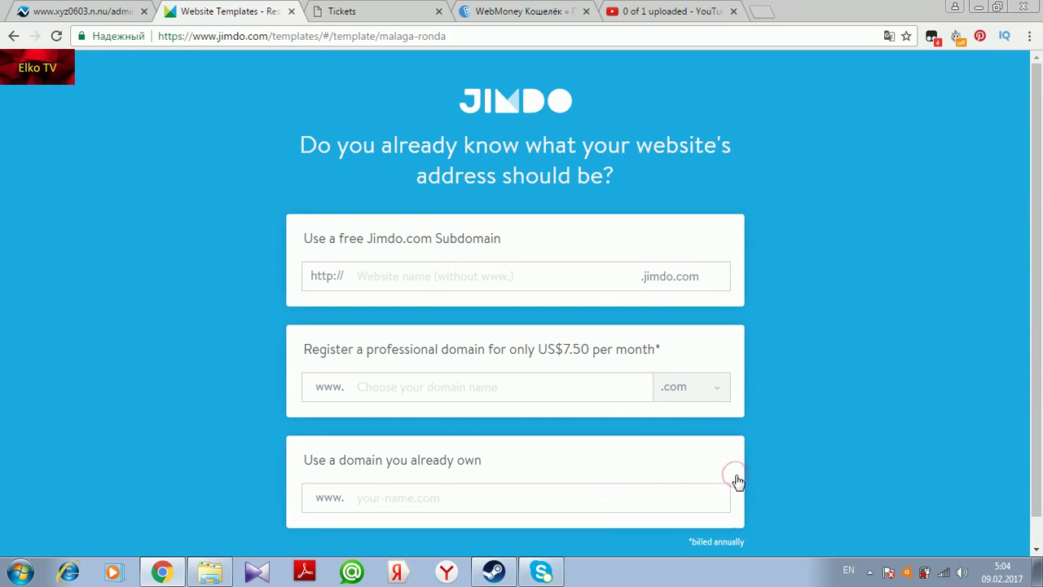
left_click(427, 268)
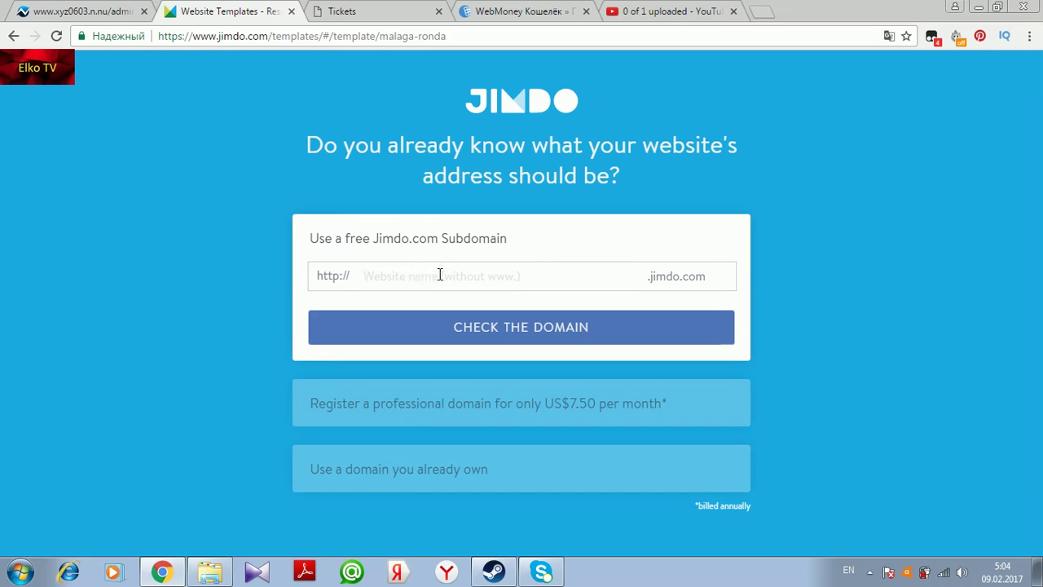
type("xyz0603")
left_click(501, 335)
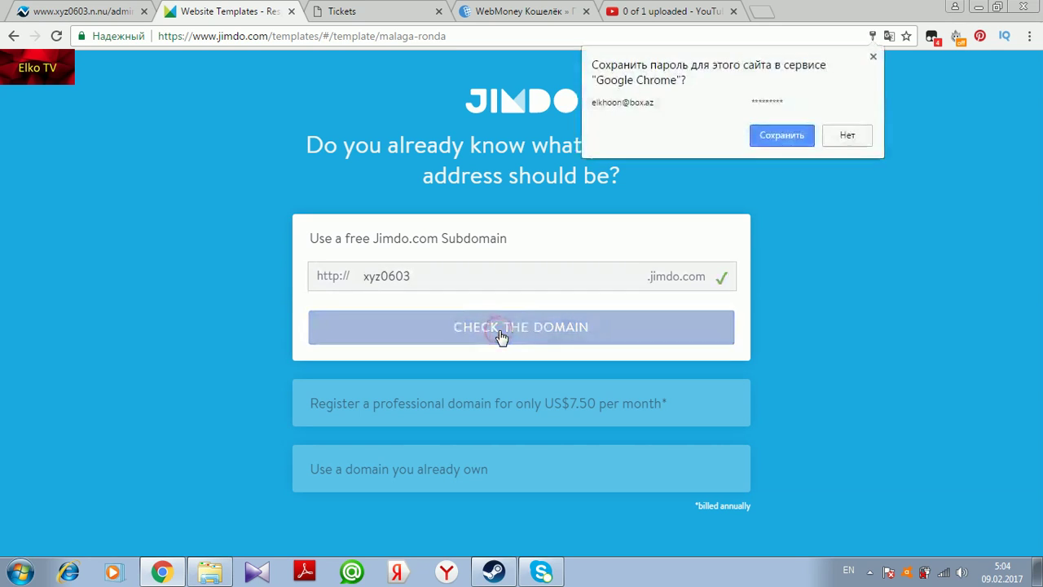
left_click(856, 131)
left_click(572, 340)
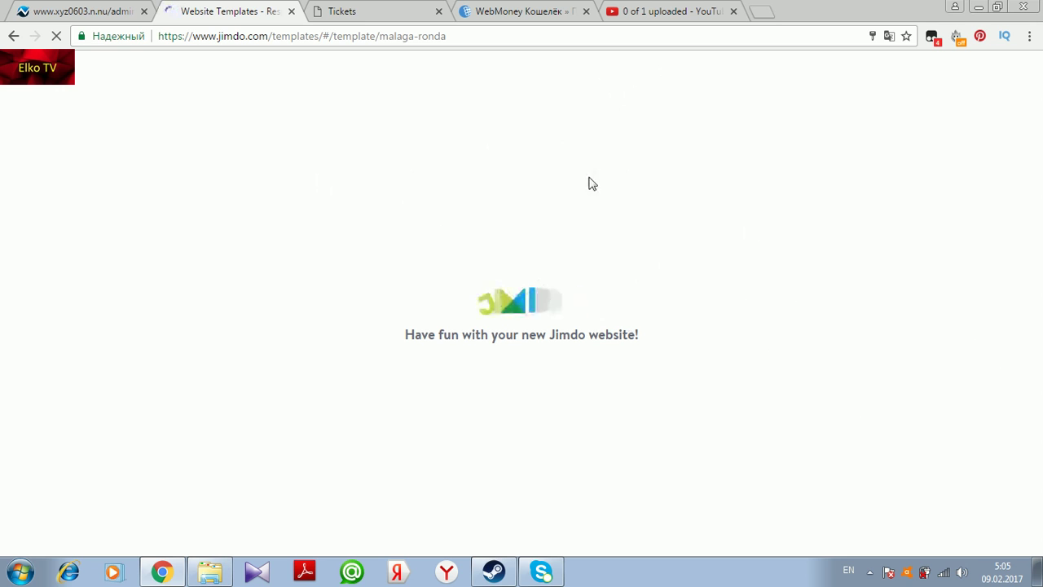
Wait for the new site's editor to load, briefly selecting the page address.
left_click(662, 36)
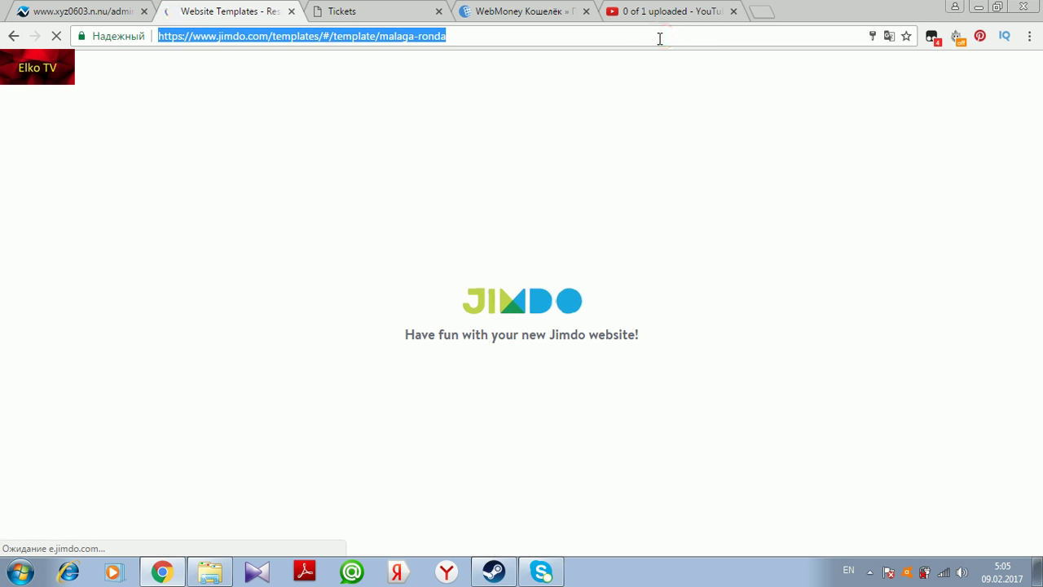
left_click(658, 37)
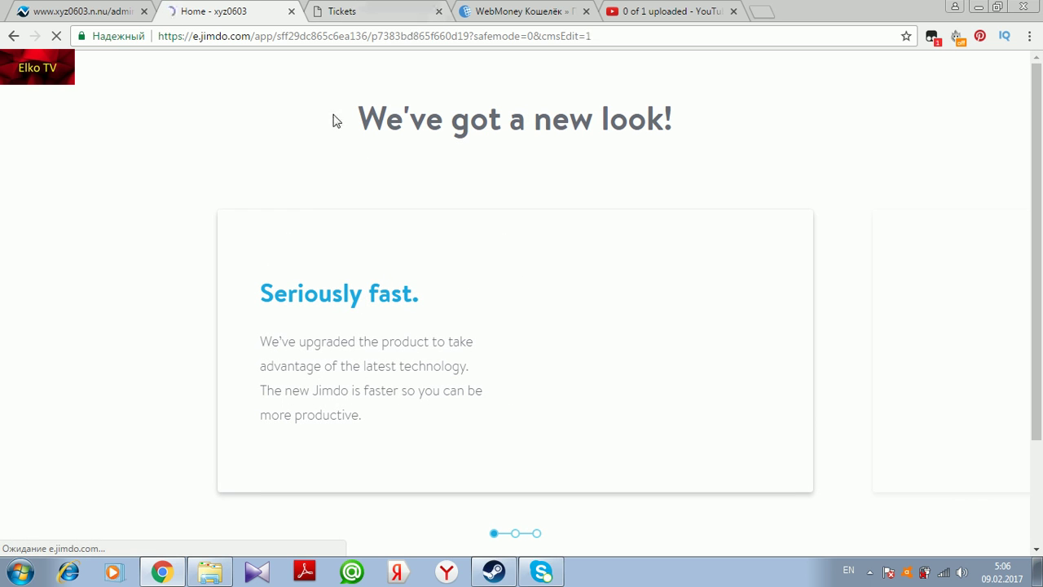
Read the new-look introduction and advance through its slides to 'Highly focused'.
scroll(356, 218, "down", 2)
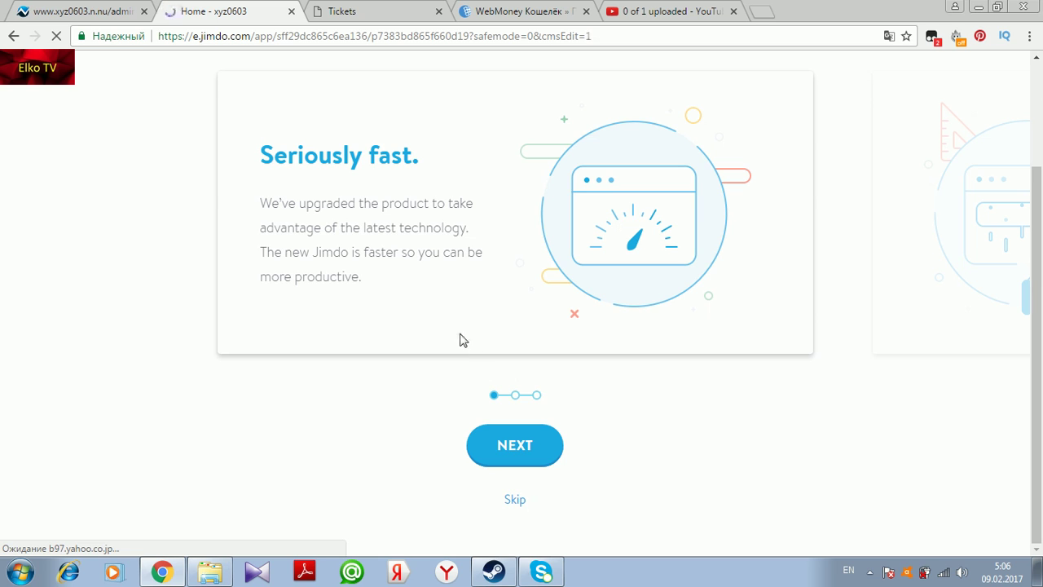
left_click_drag(320, 252, 449, 252)
left_click(436, 251)
left_click_drag(307, 252, 400, 252)
left_click(432, 252)
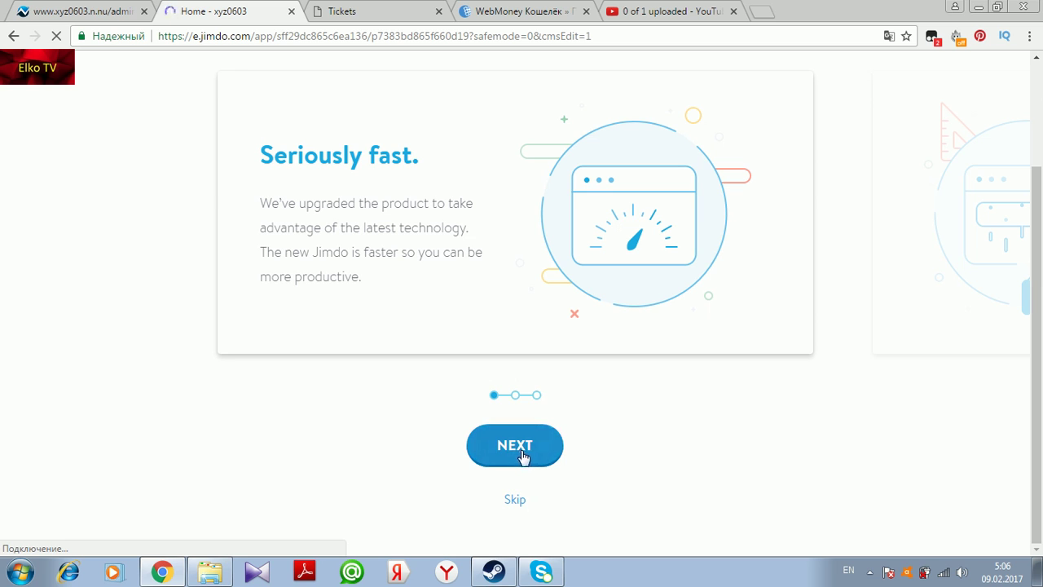
left_click(519, 503)
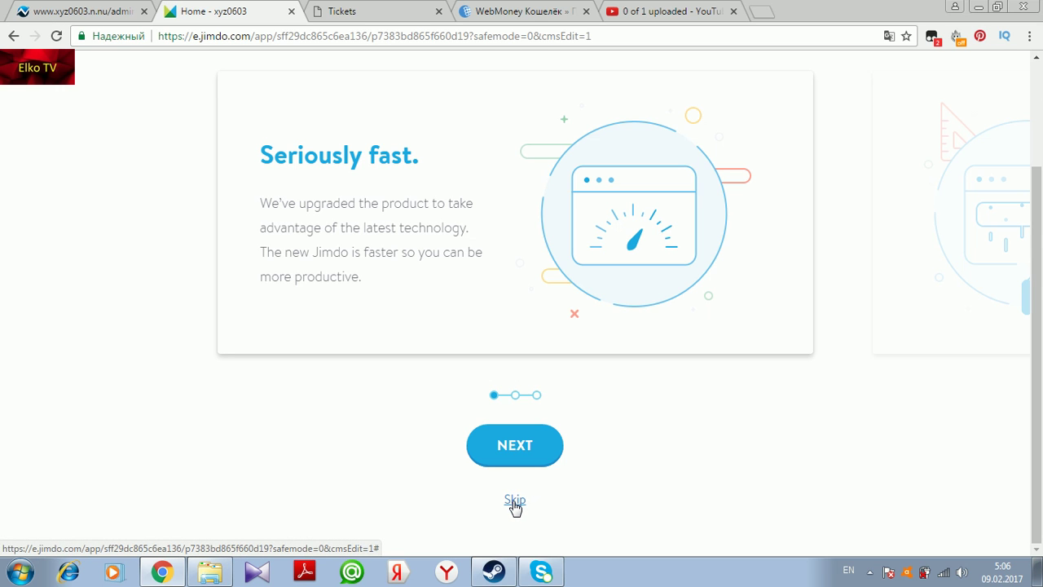
left_click(507, 444)
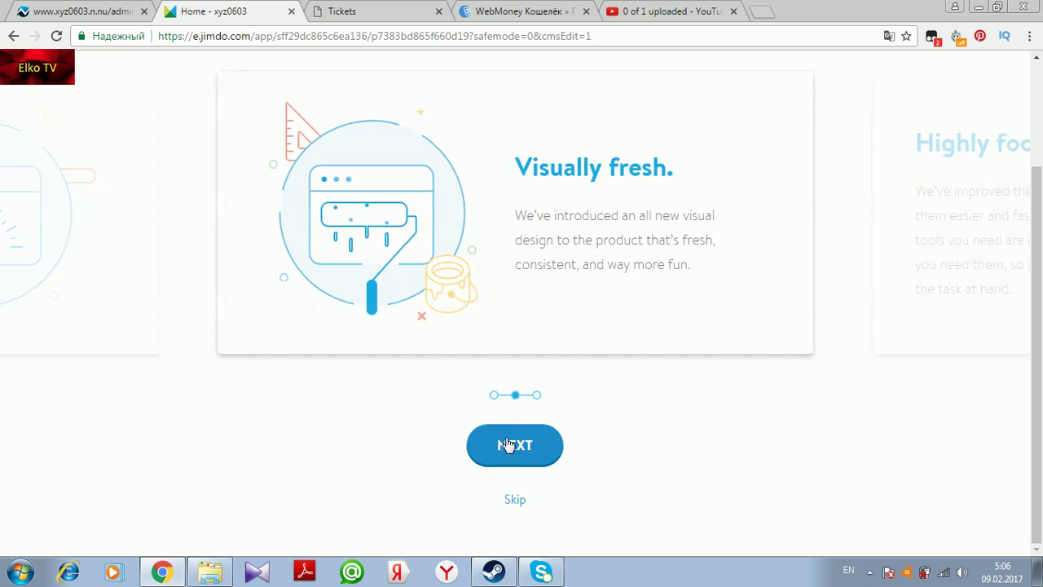
left_click(507, 444)
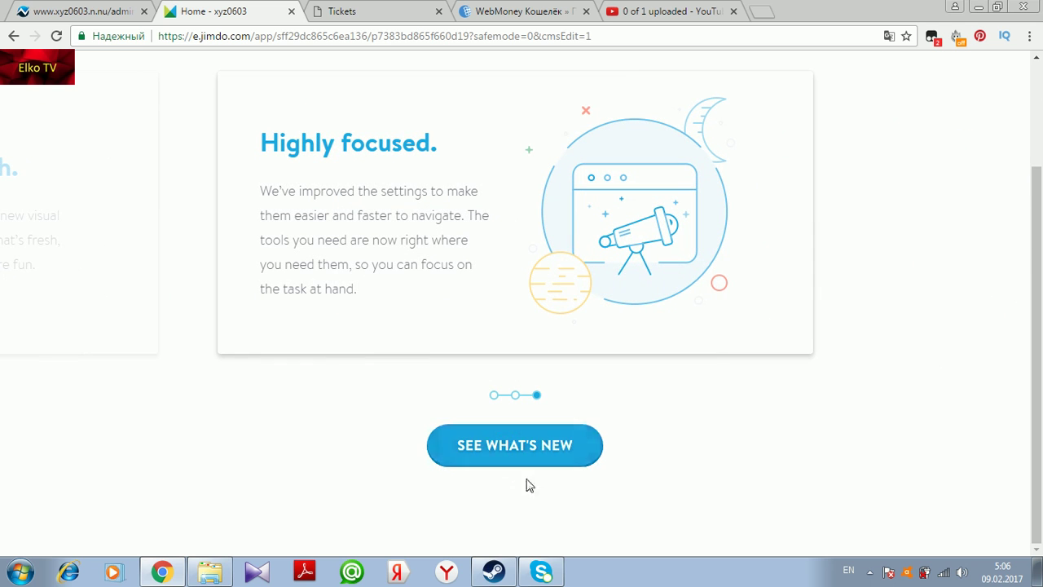
Close the introduction and scroll through the Malaga home page to the footer and back.
left_click(521, 453)
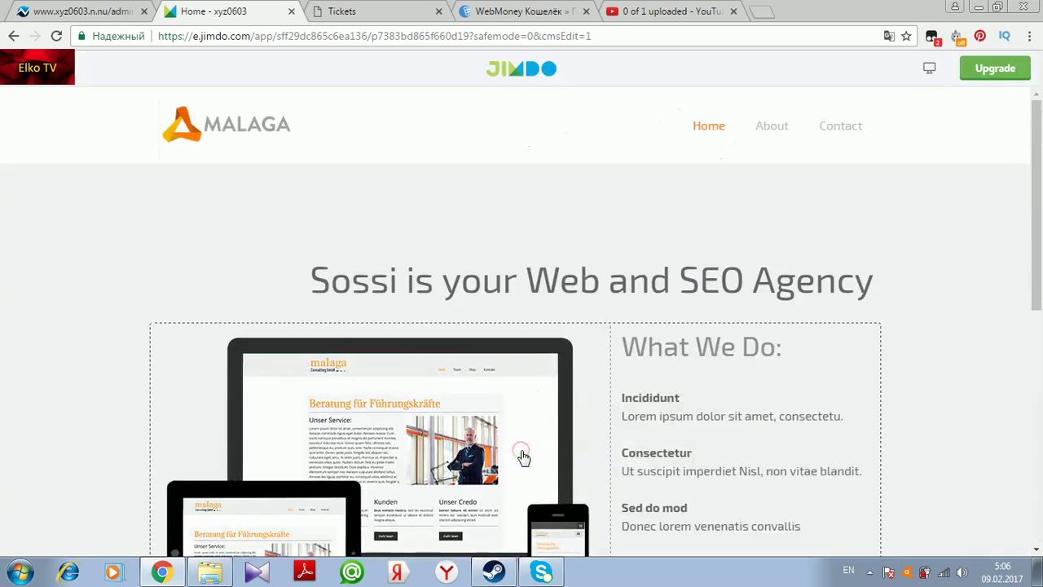
scroll(779, 253, "down", 6)
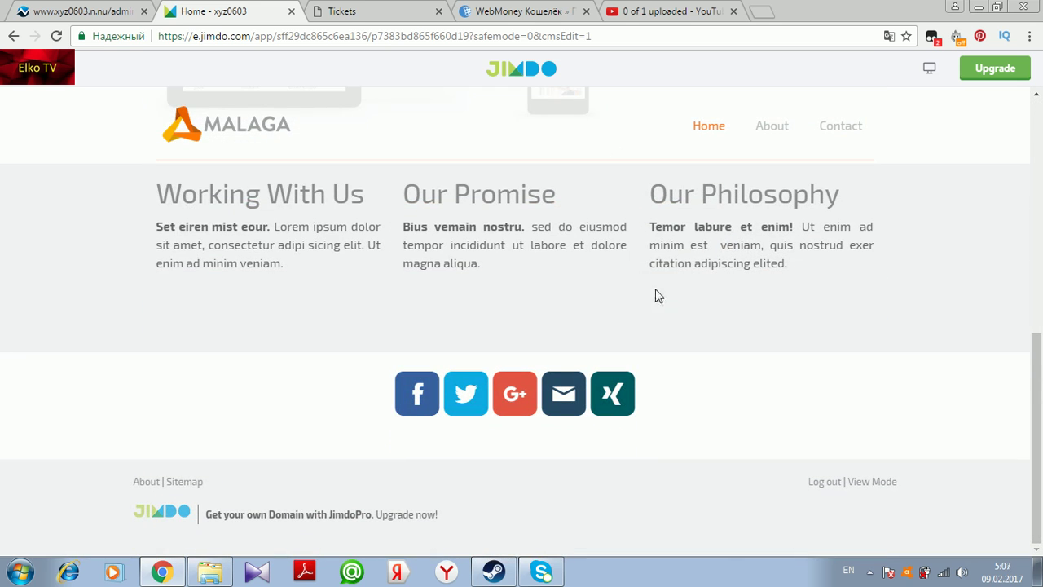
scroll(651, 296, "up", 5)
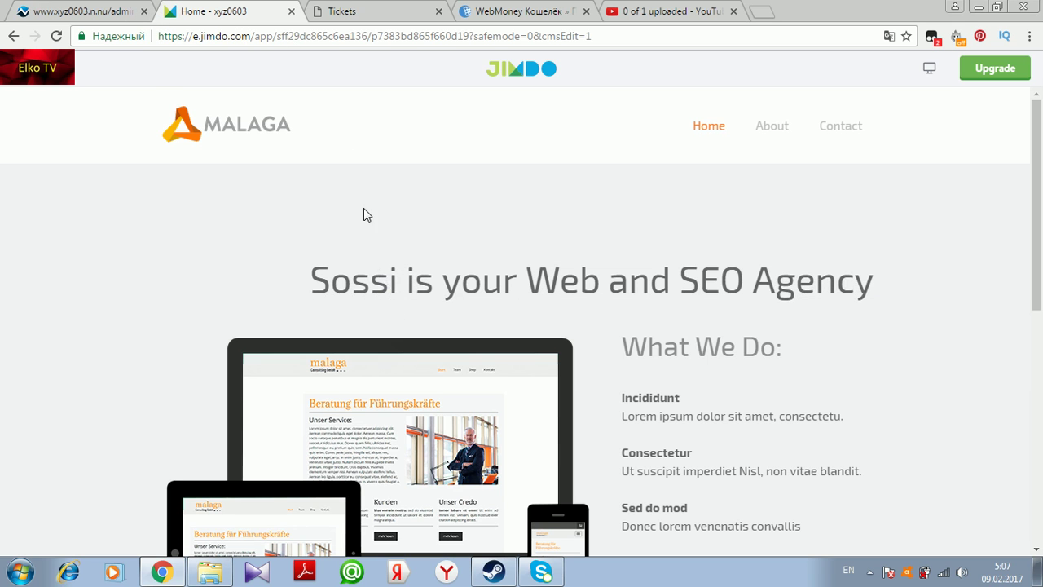
scroll(365, 225, "down", 10)
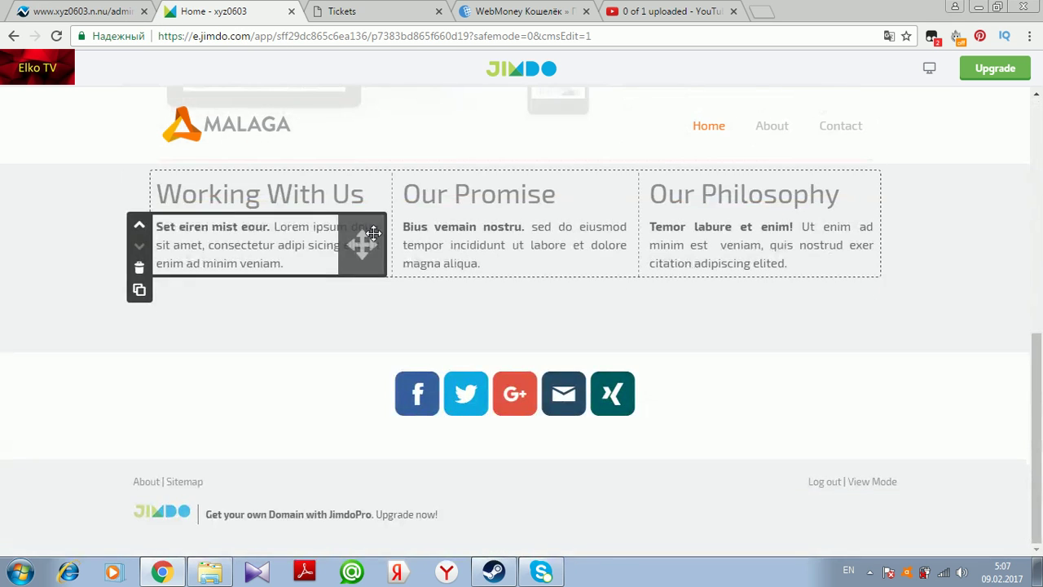
scroll(389, 285, "up", 7)
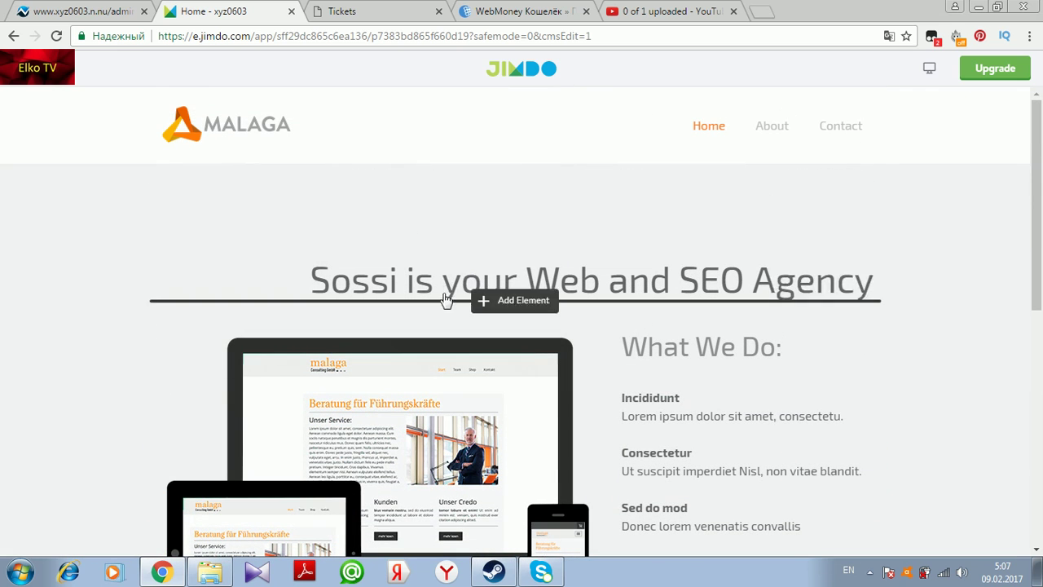
Open the 'Sossi is your Web and SEO Agency' heading for text editing.
left_click(425, 282)
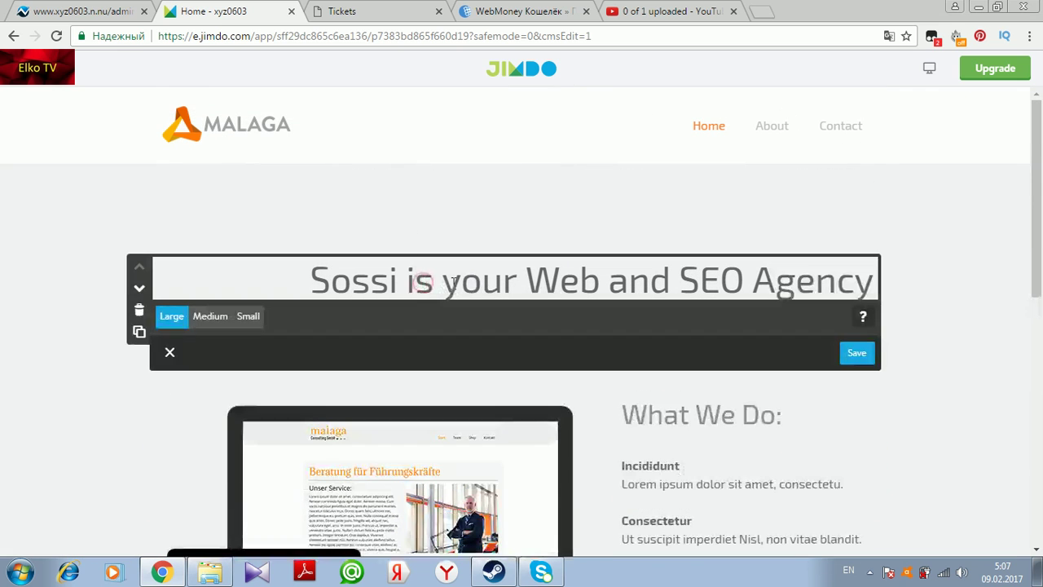
left_click(462, 282)
left_click(573, 278)
left_click(715, 277)
mouse_move(312, 277)
left_mouse_down()
mouse_move(517, 279)
mouse_move(303, 275)
left_mouse_up()
left_click_drag(314, 277, 766, 282)
left_click(766, 282)
Replace the whole heading text with 'xyz' and save it.
left_click(627, 280)
left_click(470, 279)
left_click(519, 280)
left_click(562, 282)
left_click(603, 280)
left_click(483, 279)
left_click(406, 279)
left_click_drag(310, 279, 1042, 277)
type("x")
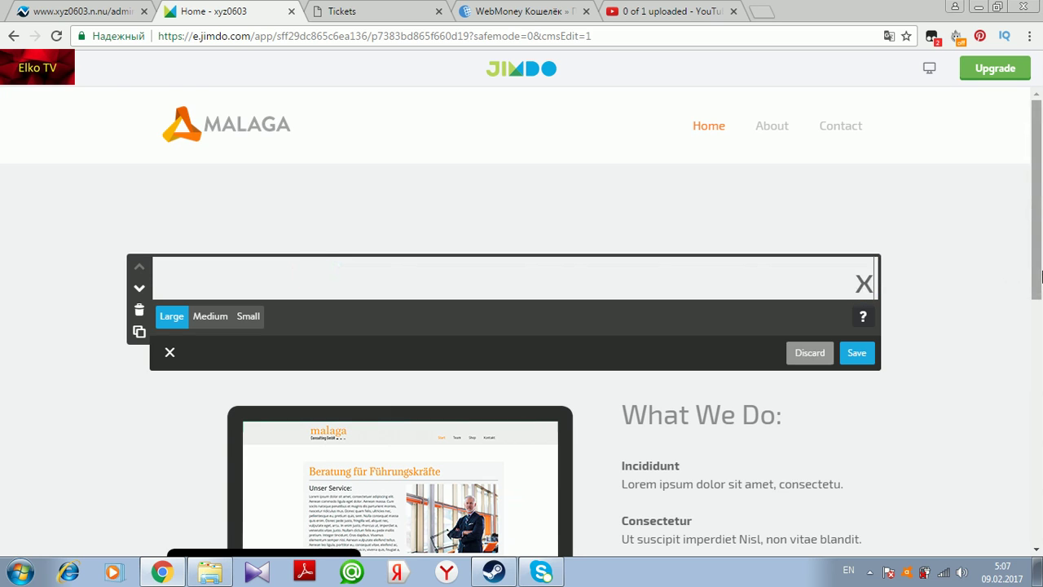
type("yz")
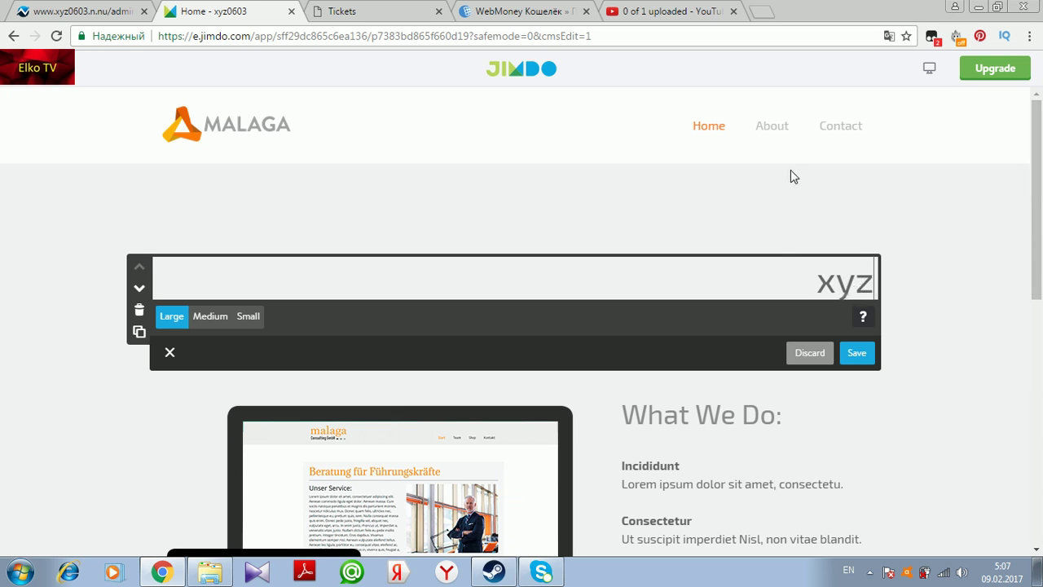
left_click(871, 353)
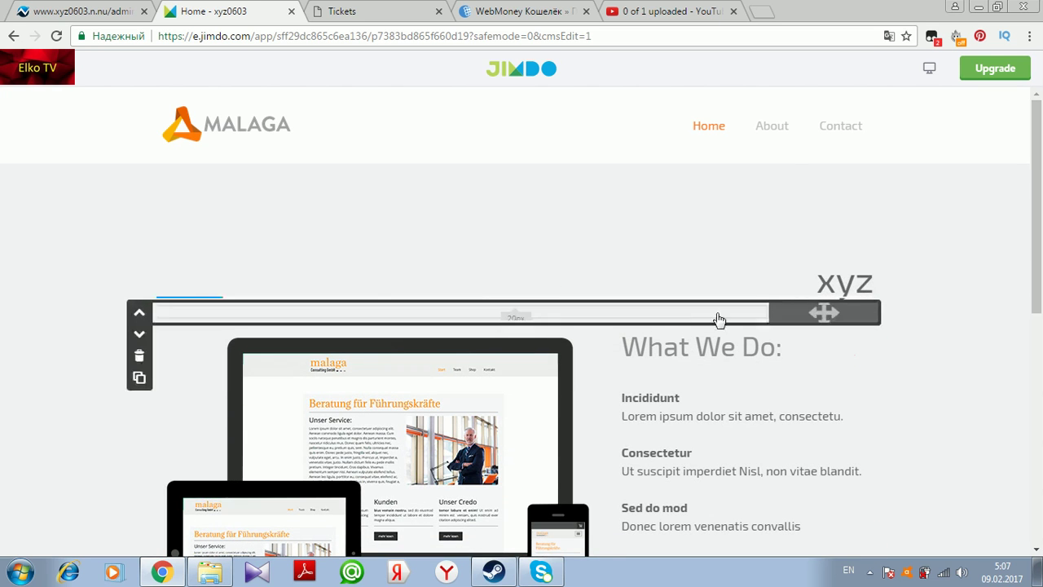
scroll(708, 324, "down", 2)
scroll(210, 248, "up", 2)
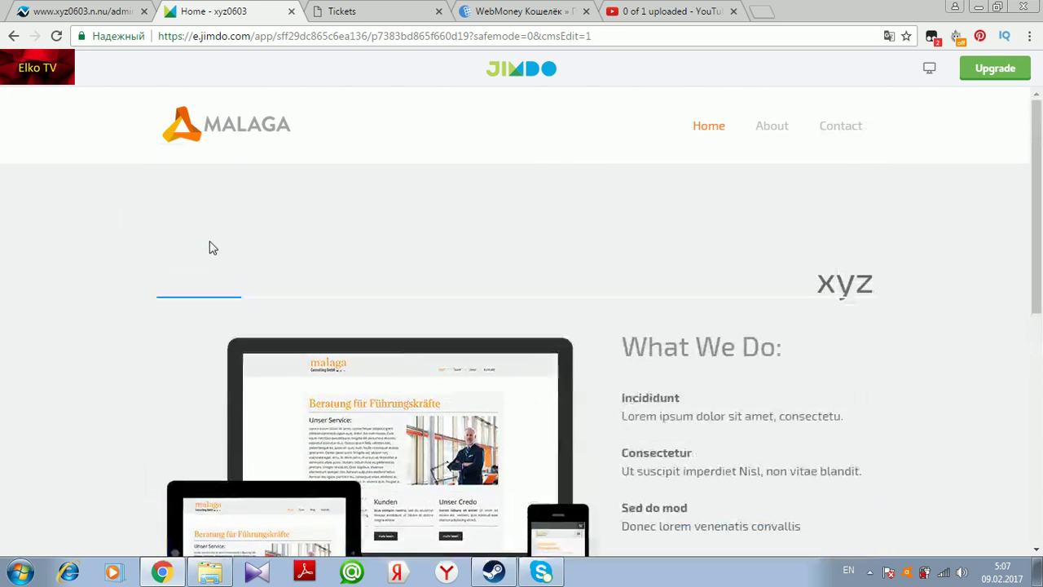
mouse_move(386, 201)
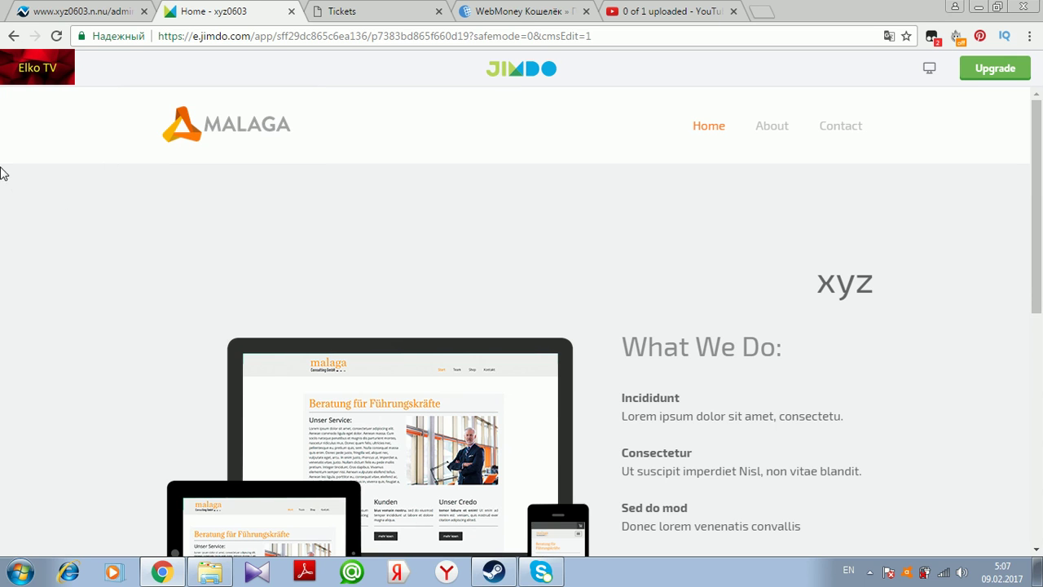
scroll(115, 185, "down", 6)
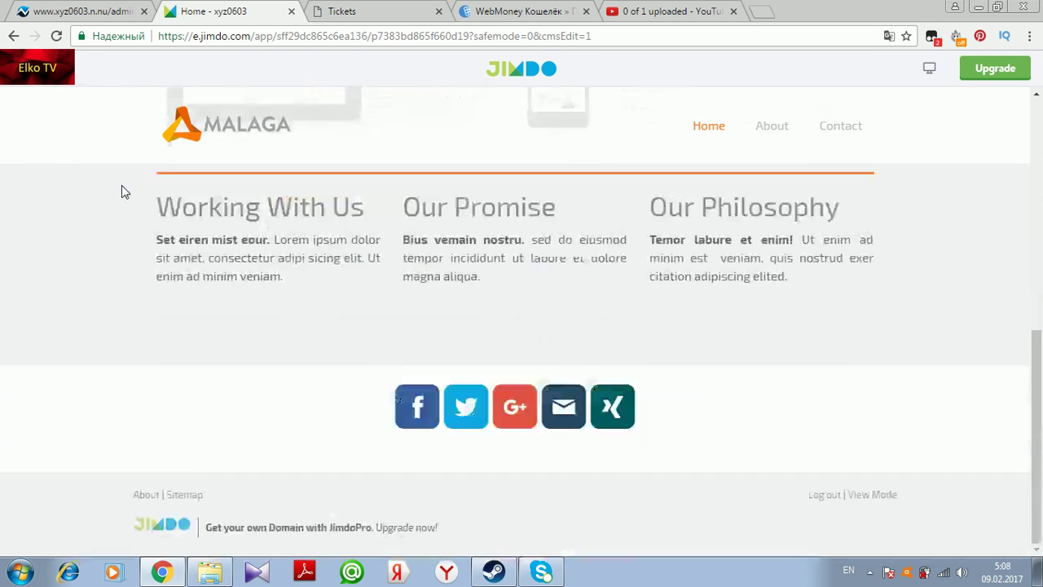
scroll(122, 192, "up", 6)
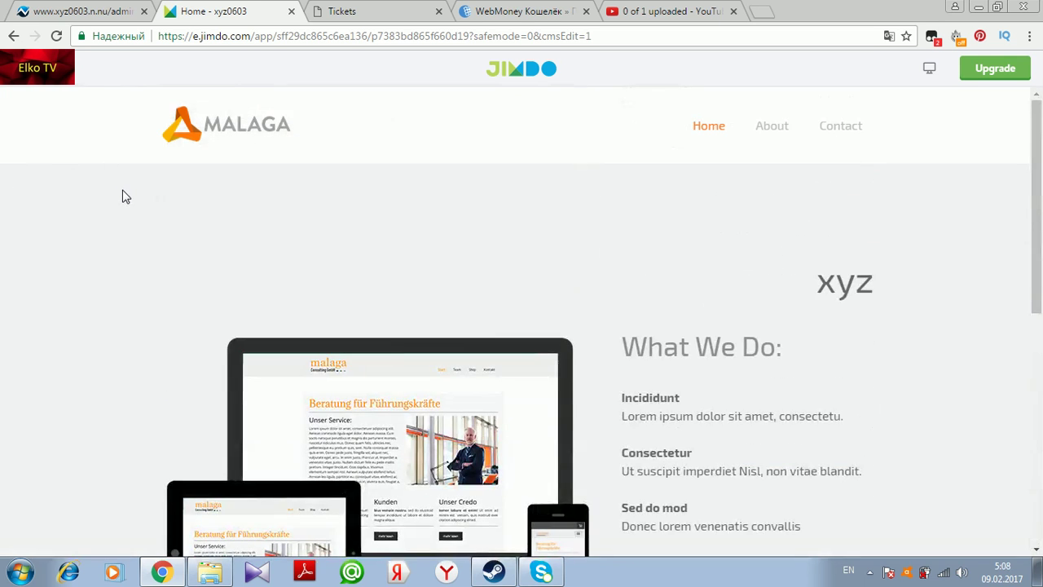
mouse_move(389, 286)
scroll(383, 318, "down", 2)
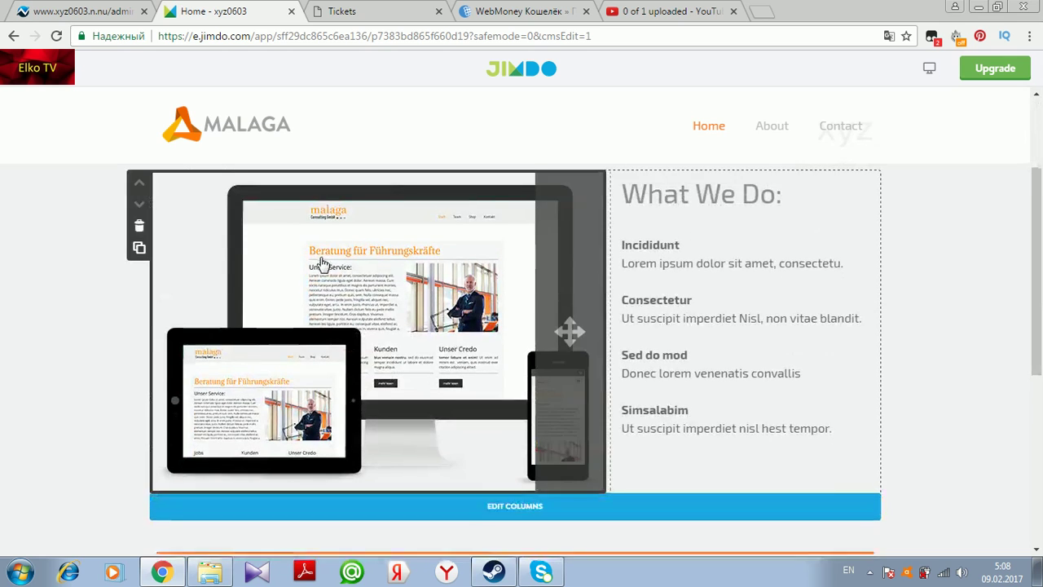
scroll(302, 259, "up", 2)
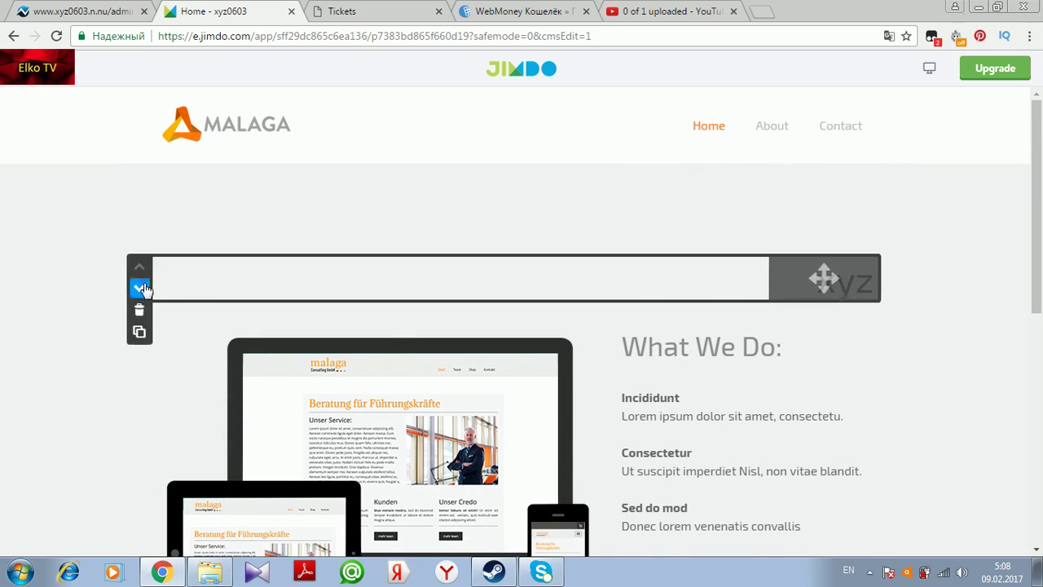
left_click(141, 288)
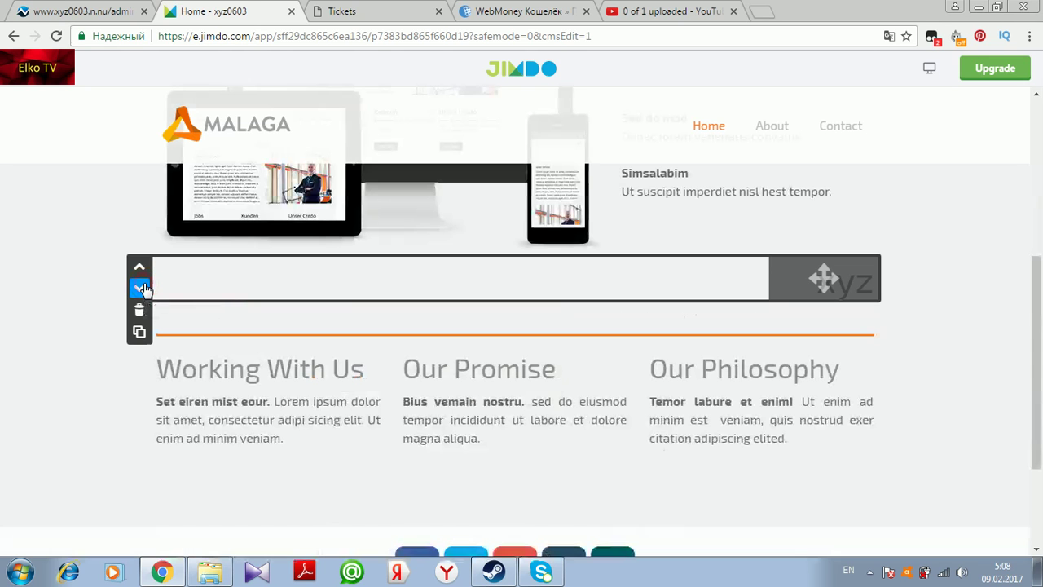
left_click(139, 267)
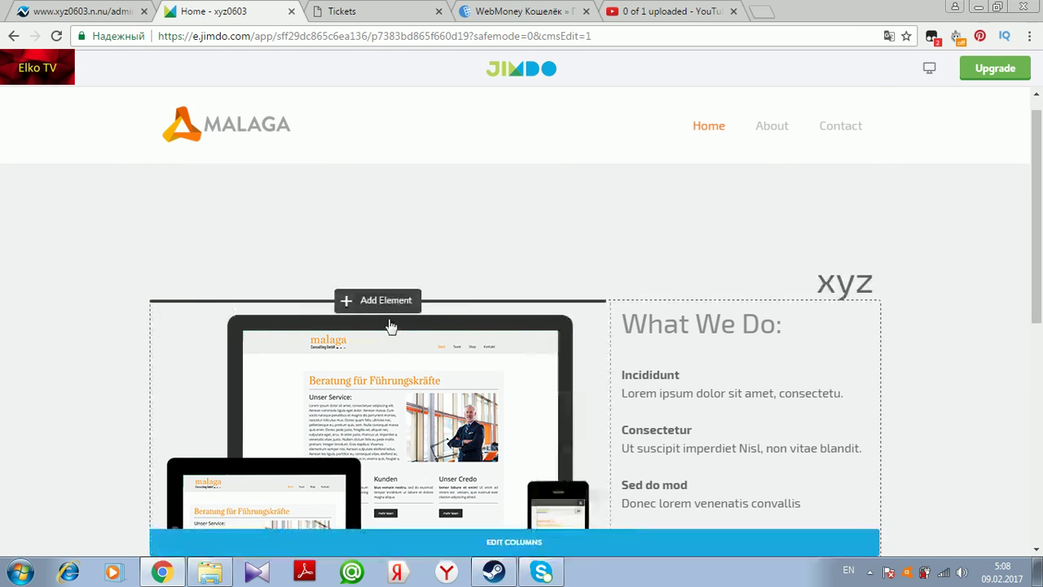
scroll(393, 322, "down", 5)
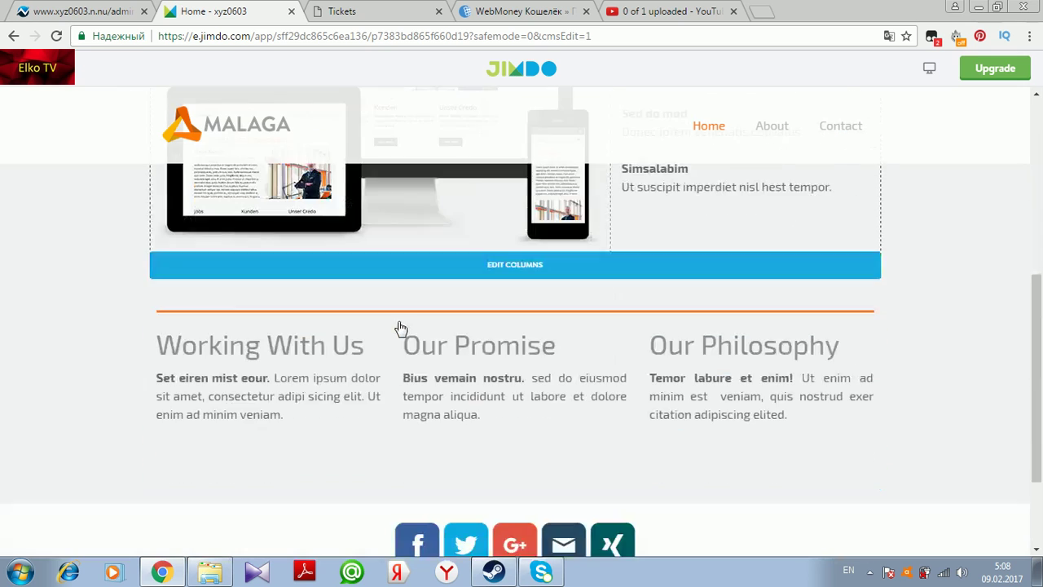
scroll(509, 259, "up", 1)
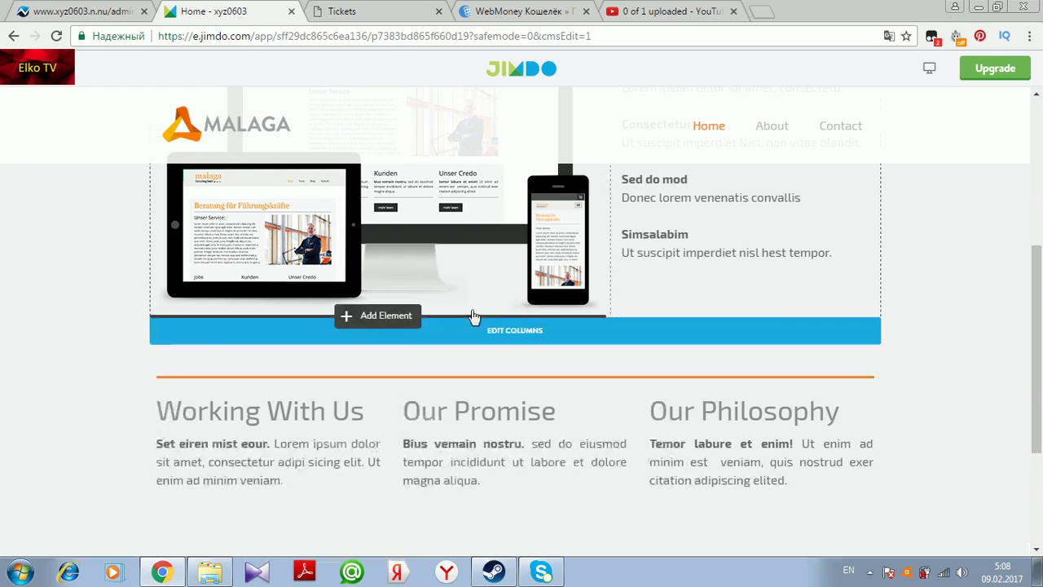
left_click(383, 315)
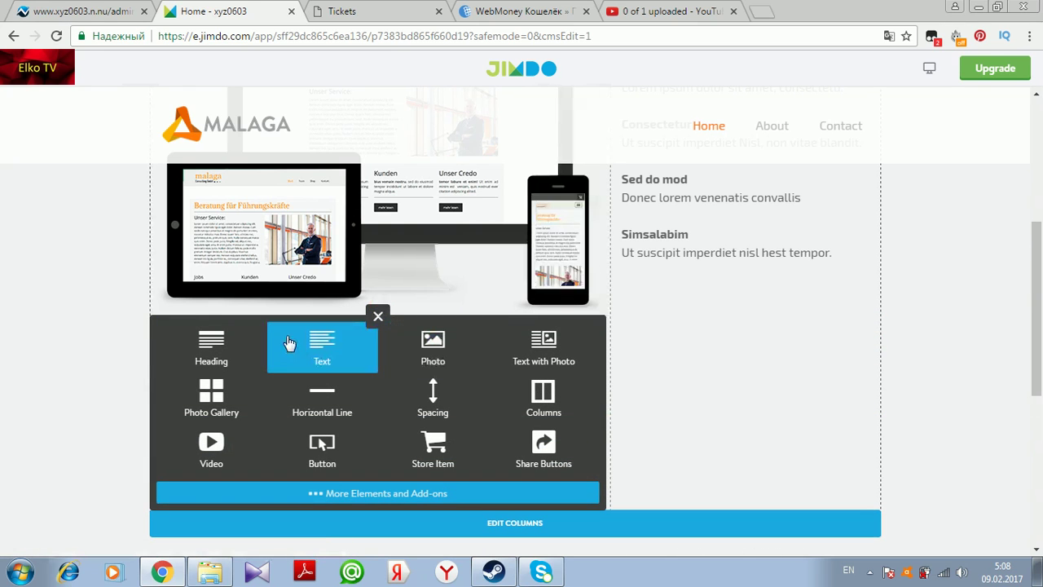
Expand More Elements and Add-ons and add a POWr Plugins element to the column.
scroll(289, 346, "down", 2)
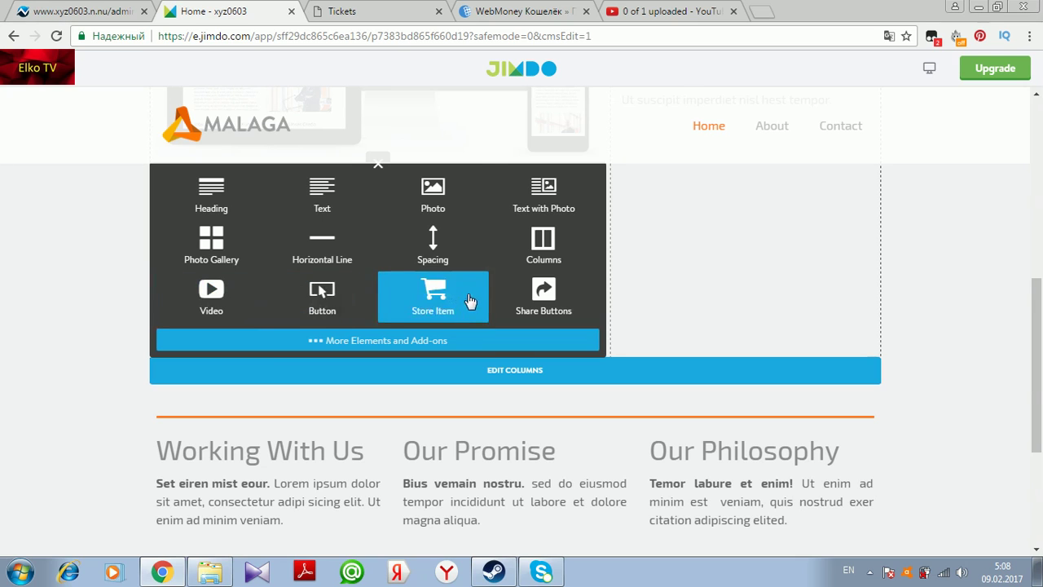
left_click(429, 340)
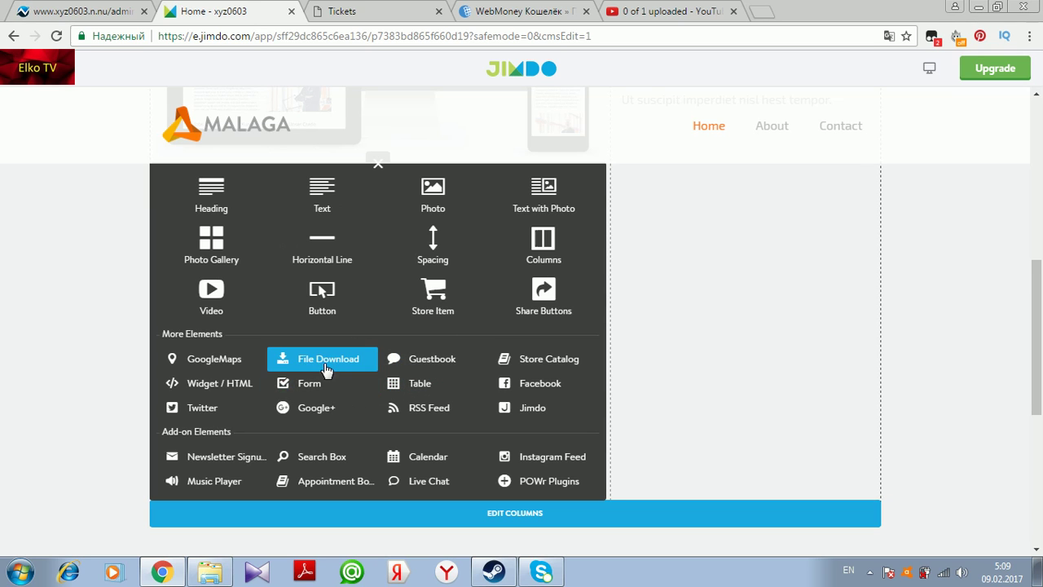
scroll(383, 375, "down", 1)
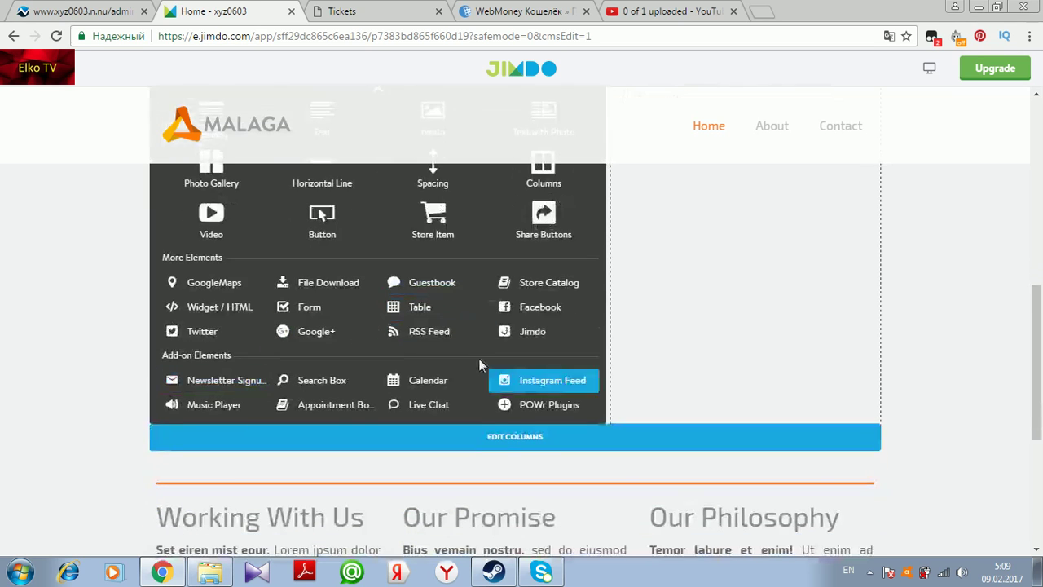
left_click(526, 405)
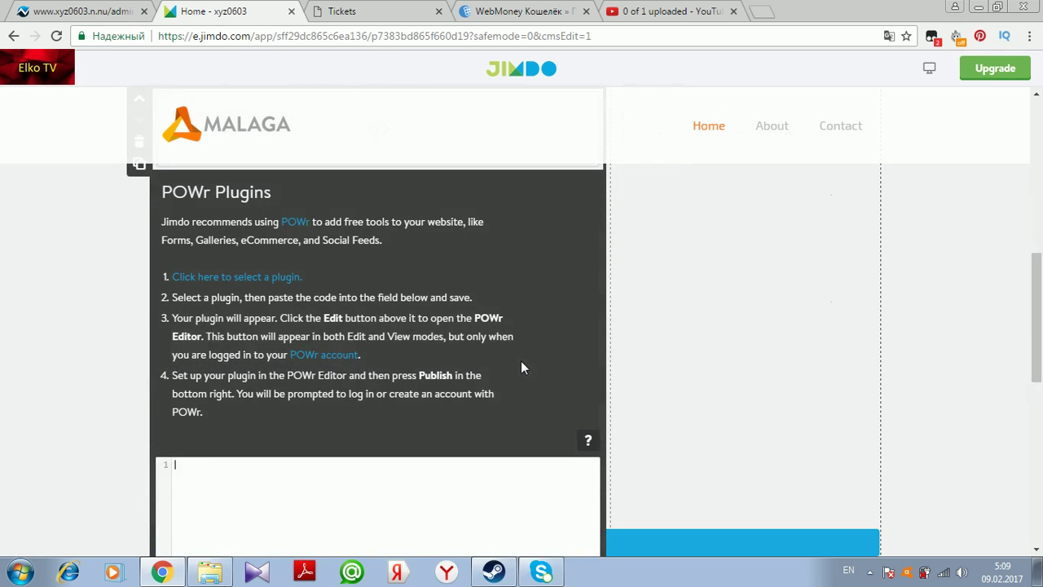
Close the POWr code editor without adding code and review the page around What We Do.
scroll(294, 308, "down", 2)
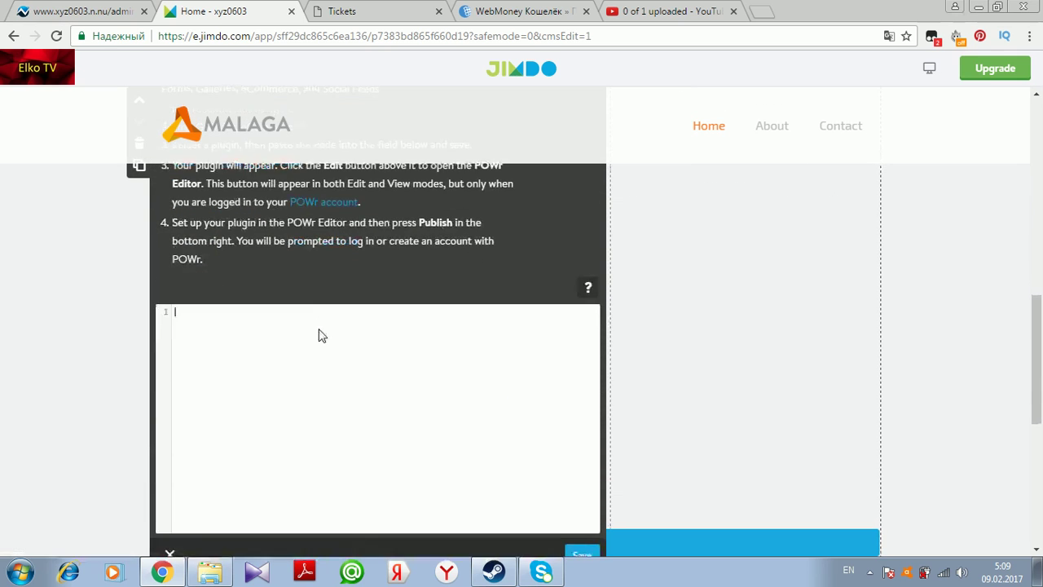
scroll(319, 329, "up", 3)
scroll(319, 328, "down", 2)
scroll(318, 328, "down", 5)
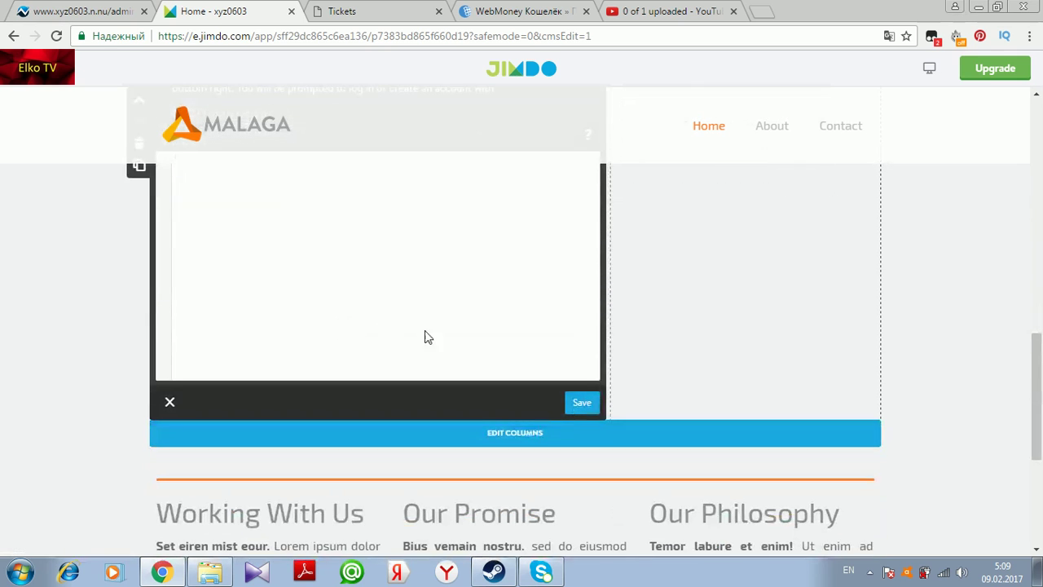
left_click(169, 402)
scroll(245, 309, "up", 6)
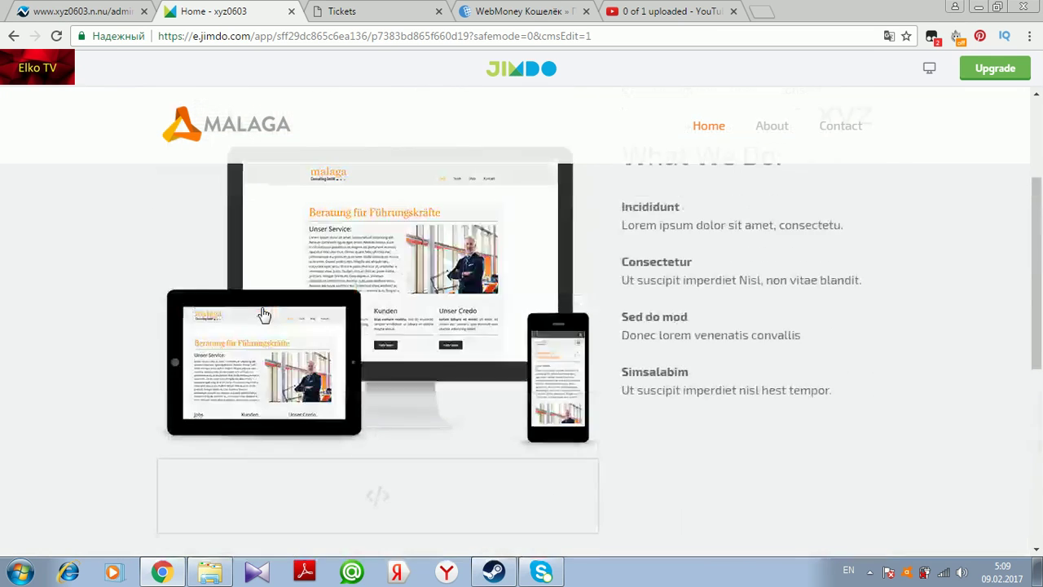
scroll(268, 318, "down", 1)
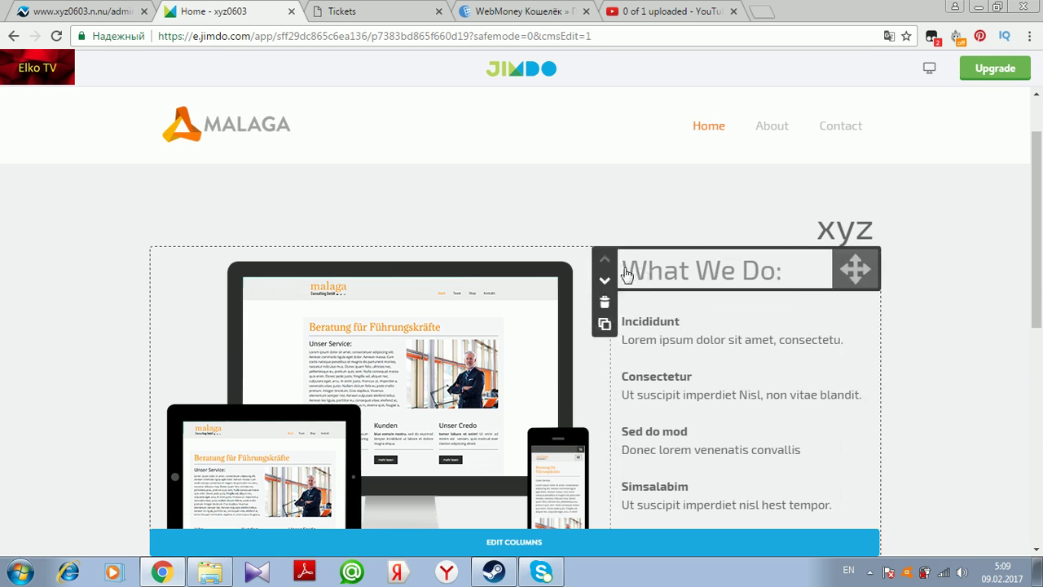
scroll(676, 317, "down", 4)
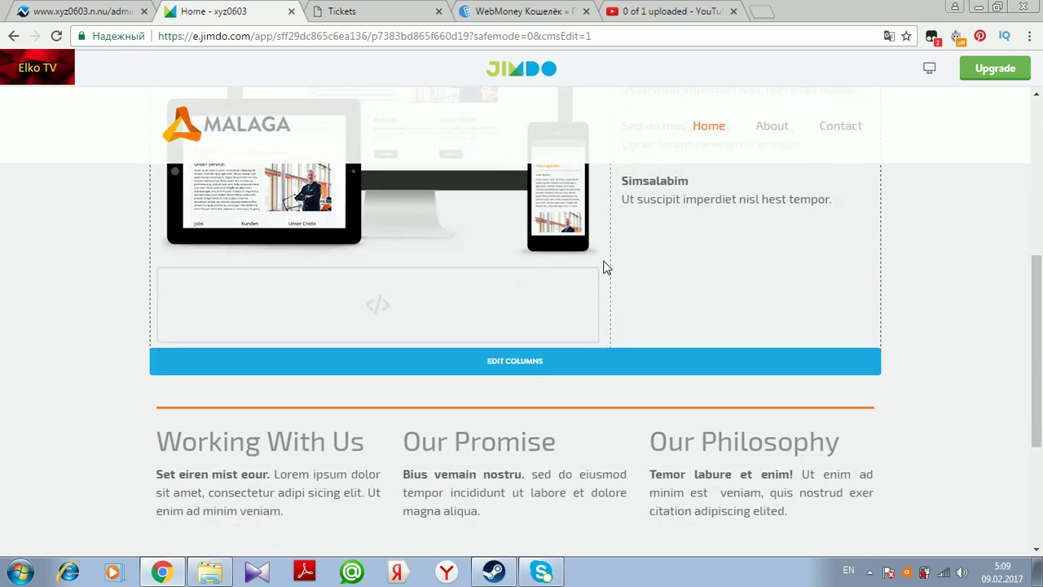
scroll(559, 286, "up", 5)
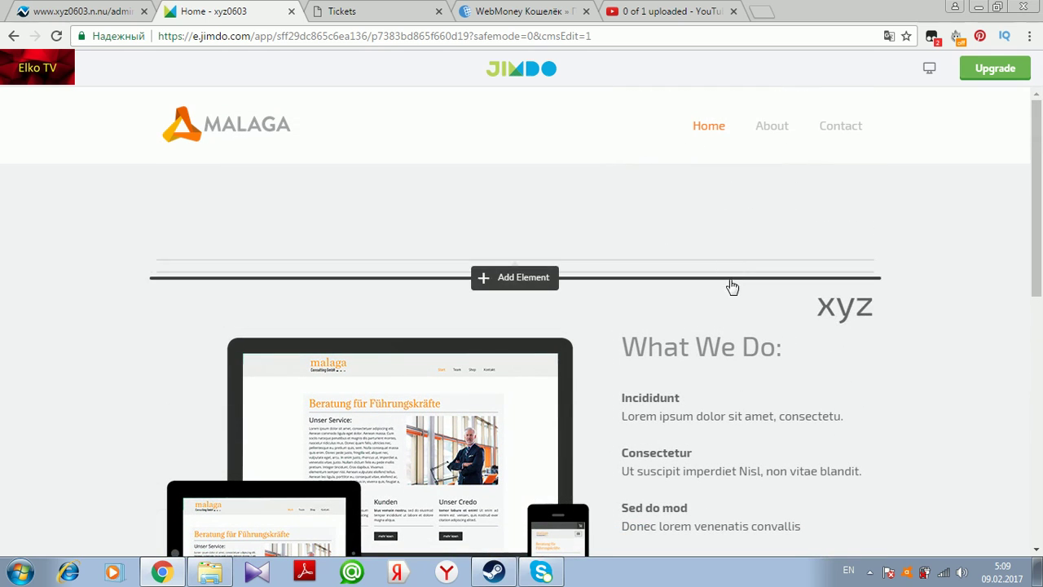
Scroll the Malaga home page briefly, then open the Jimdo site menu from the top-left Menu button.
scroll(716, 346, "down", 2)
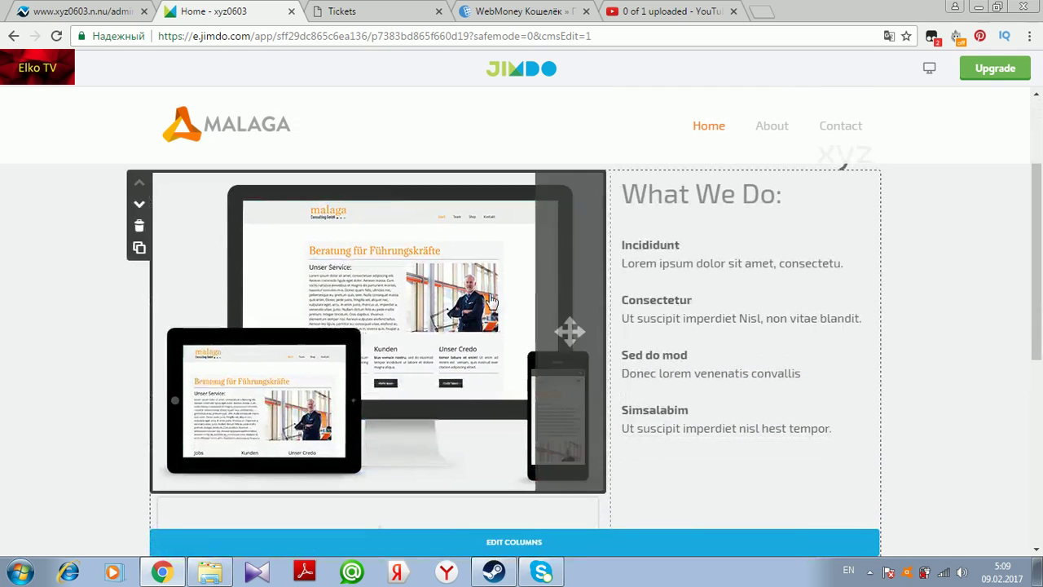
scroll(576, 281, "up", 2)
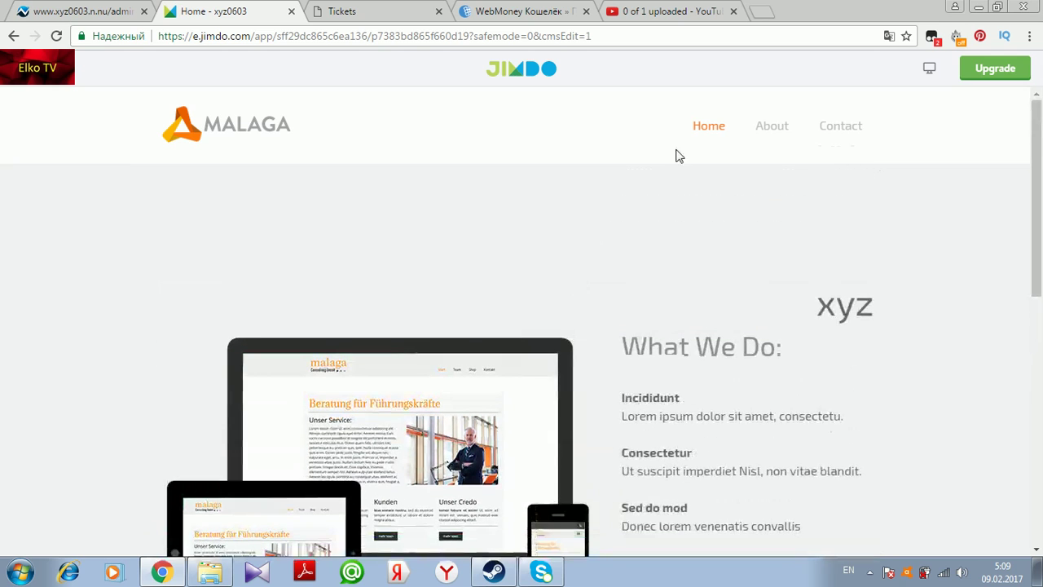
mouse_move(791, 133)
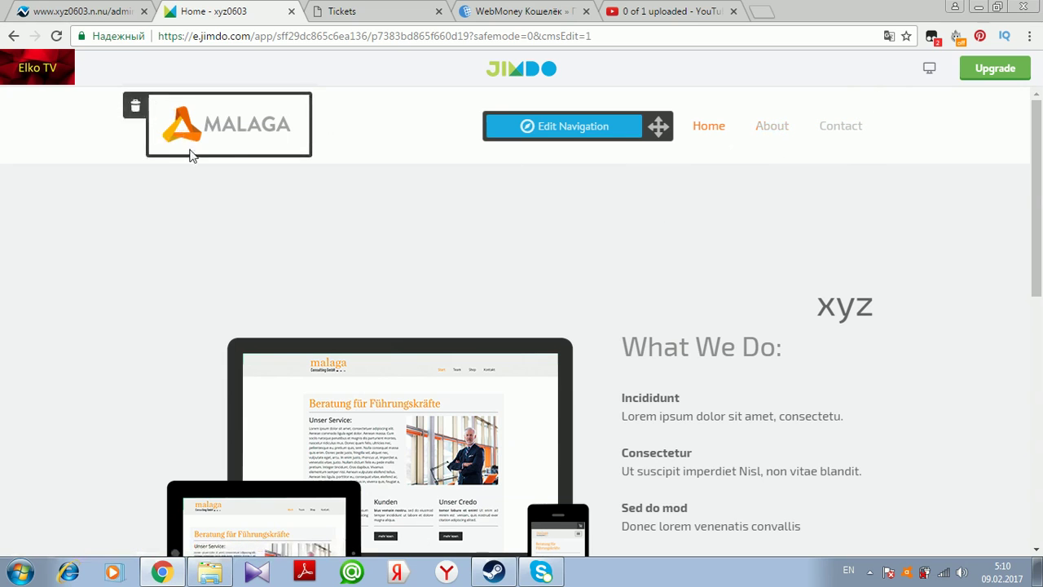
left_click(27, 80)
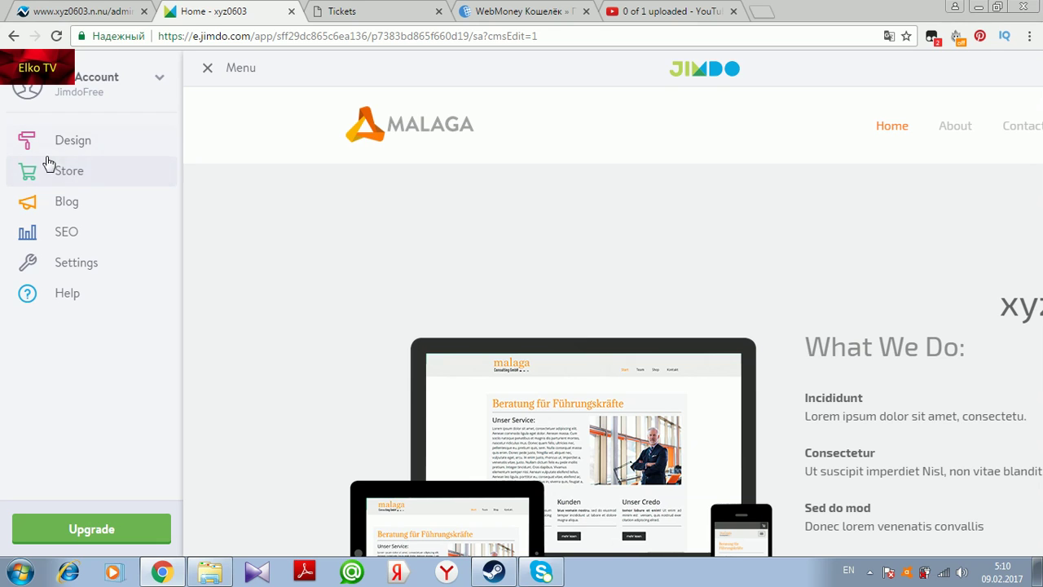
left_click(71, 161)
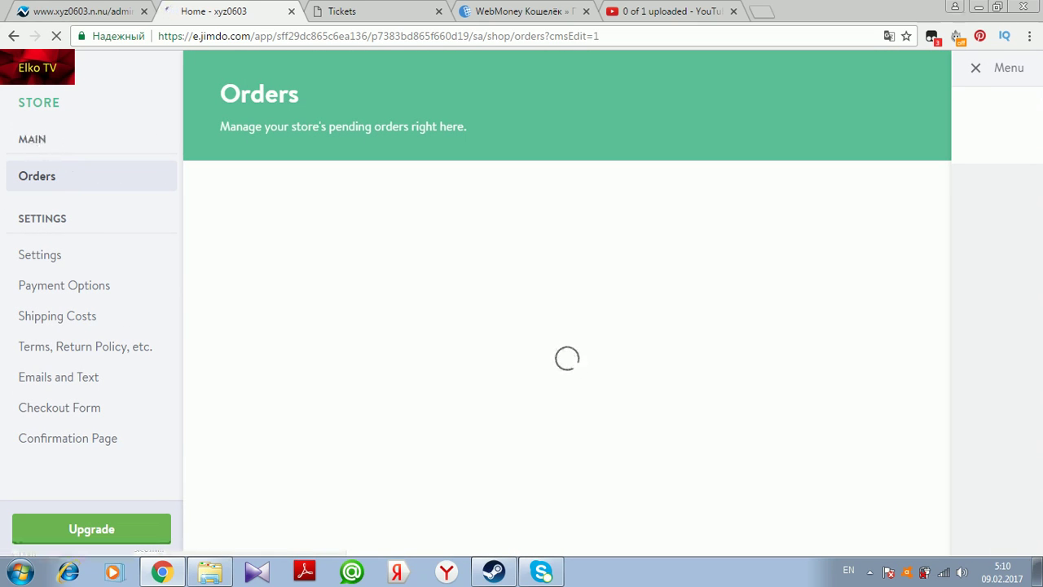
left_click(13, 36)
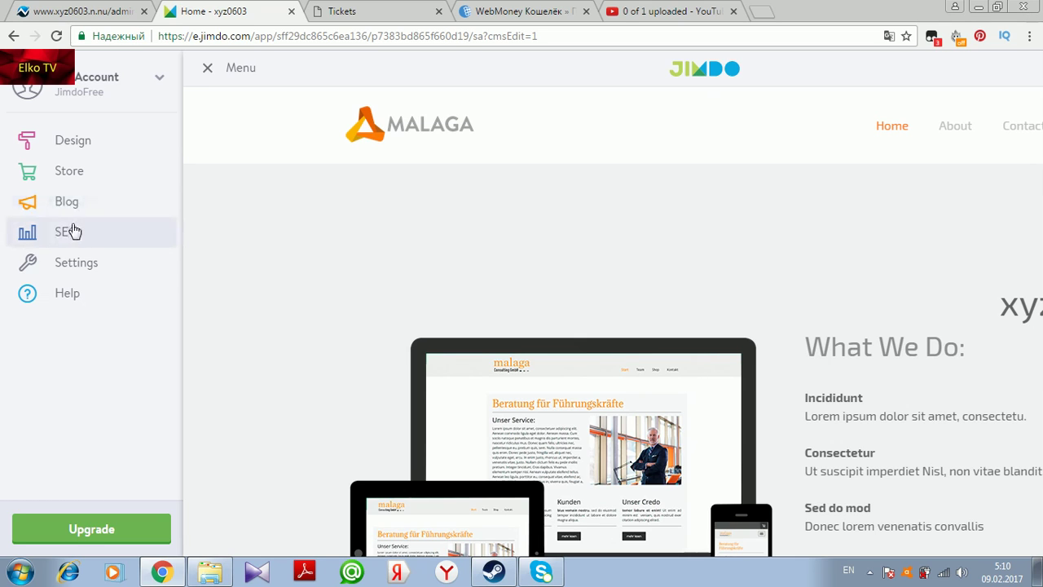
left_click(73, 231)
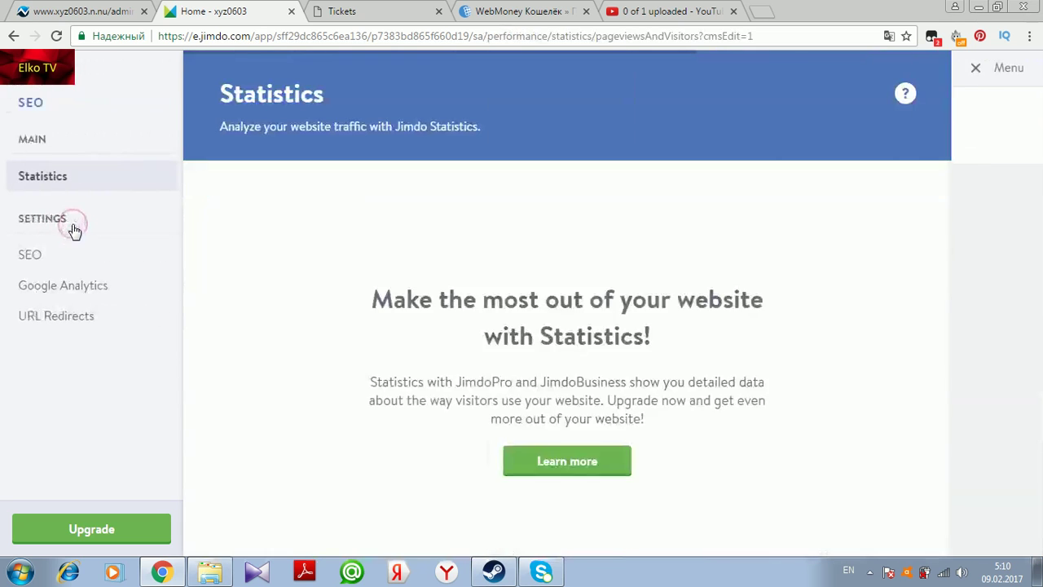
Check the Google Analytics settings and the empty Site Title field, then return to Statistics.
left_click(62, 287)
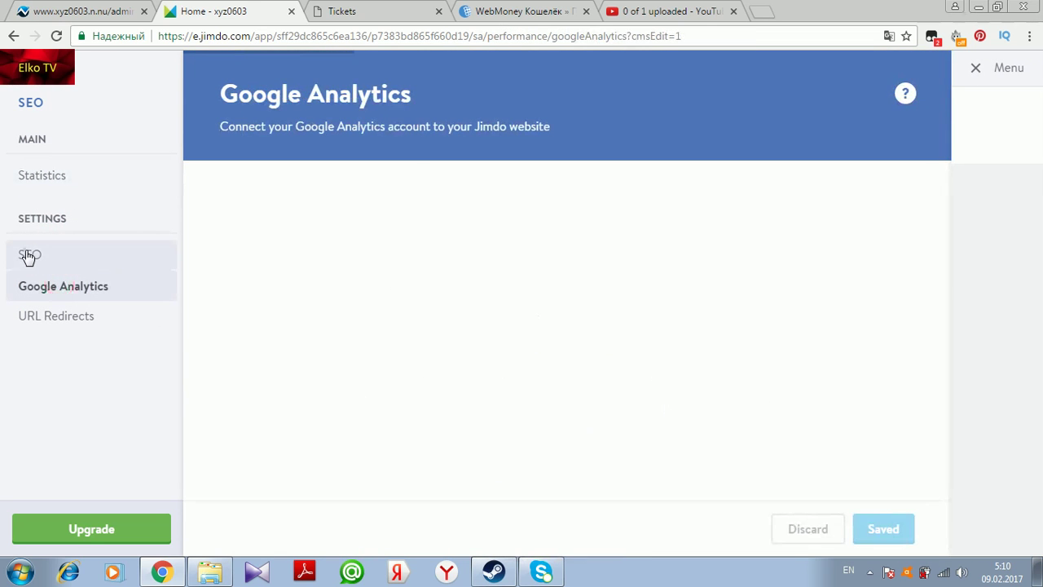
left_click(27, 254)
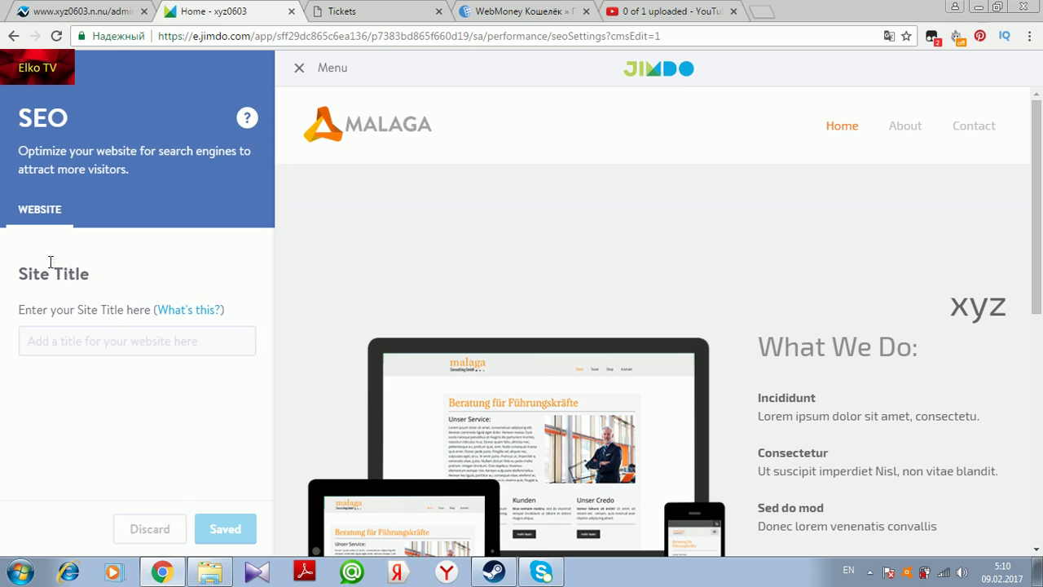
left_click(77, 343)
left_click(28, 88)
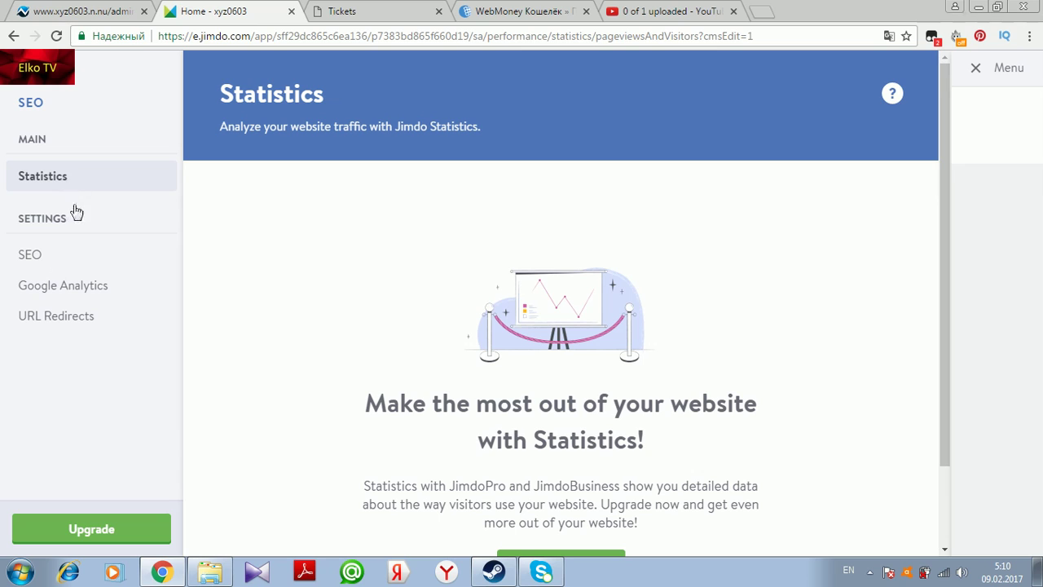
Close the Statistics menu panel to return to the Malaga page editor.
left_click(975, 68)
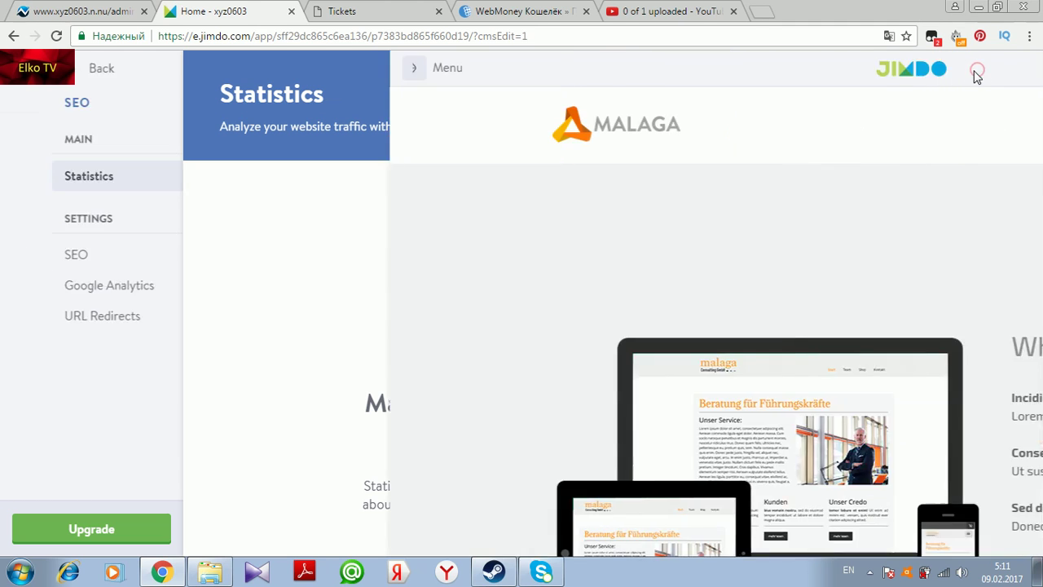